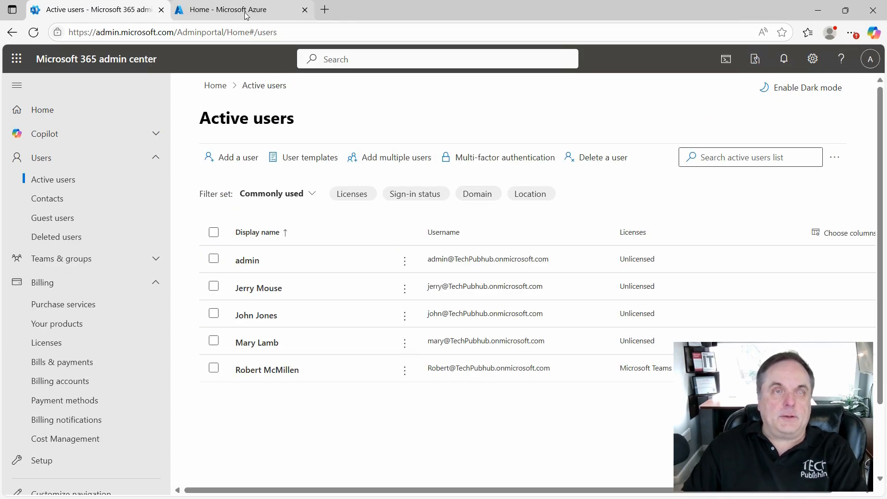
- Switch to the Azure portal and start creating a new virtual machine from the virtual machines service
{"action": "left_click", "coordinate": [247, 10]}
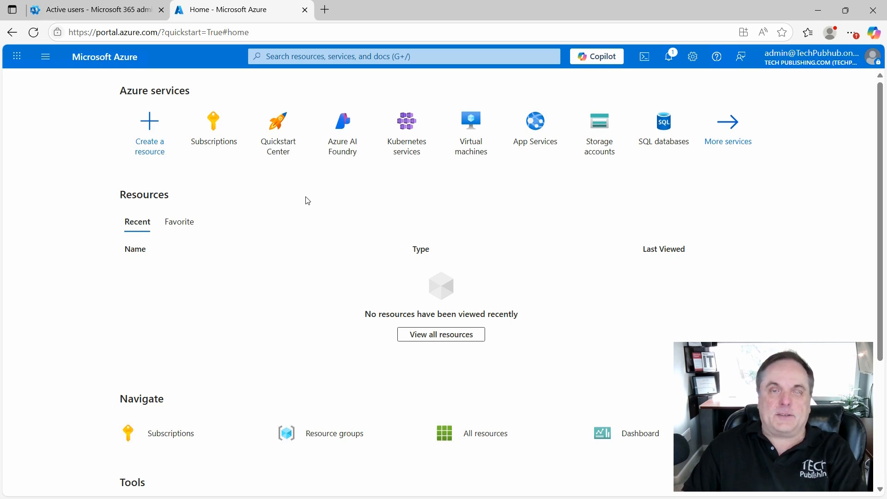
{"action": "left_click", "coordinate": [471, 132]}
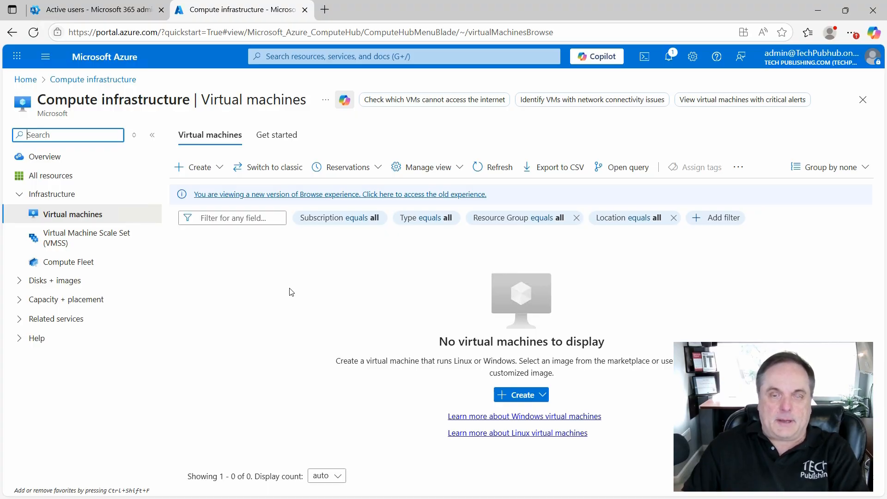
{"action": "left_click", "coordinate": [519, 395]}
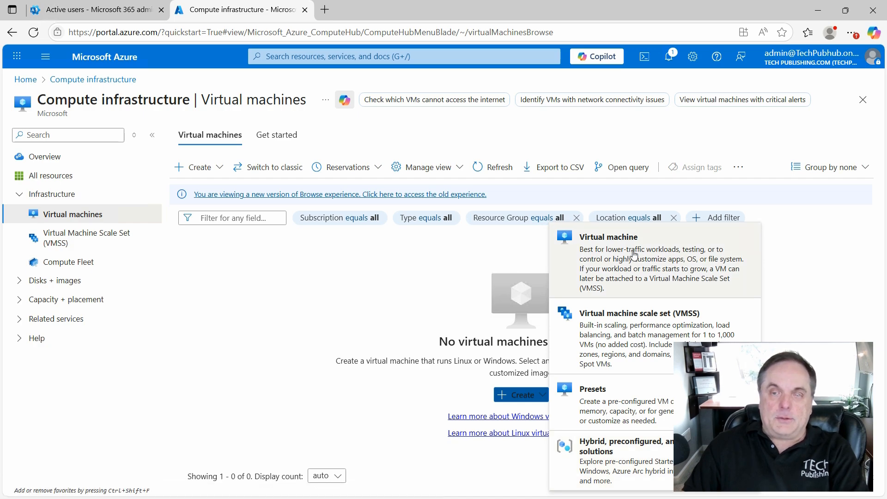
{"action": "left_click", "coordinate": [594, 257]}
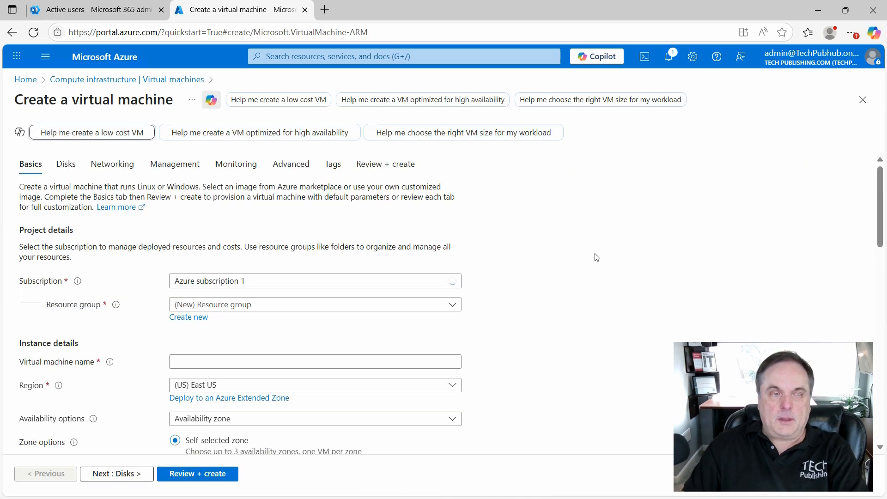
- Check the subscription and existing resource group choices, and create a new resource group named RG1 for the virtual machine
{"action": "scroll", "coordinate": [529, 309], "scroll_direction": "down", "scroll_amount": 1}
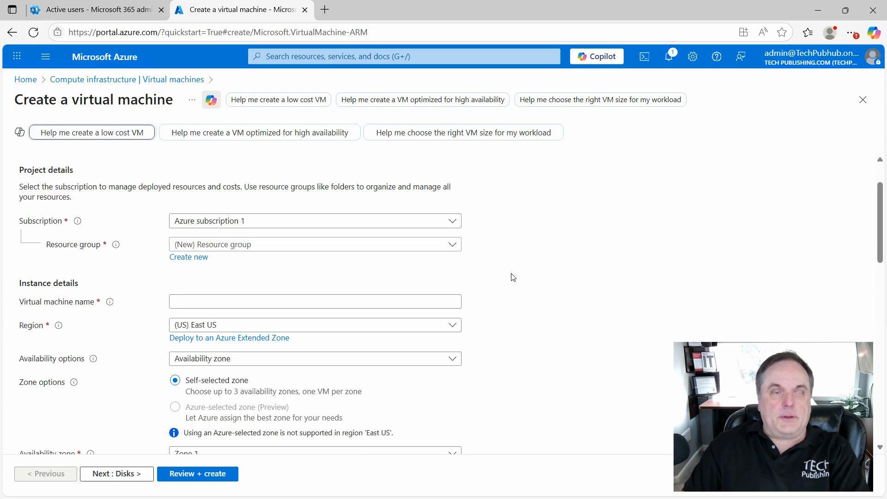
{"action": "left_click", "coordinate": [456, 224]}
{"action": "left_click", "coordinate": [528, 220]}
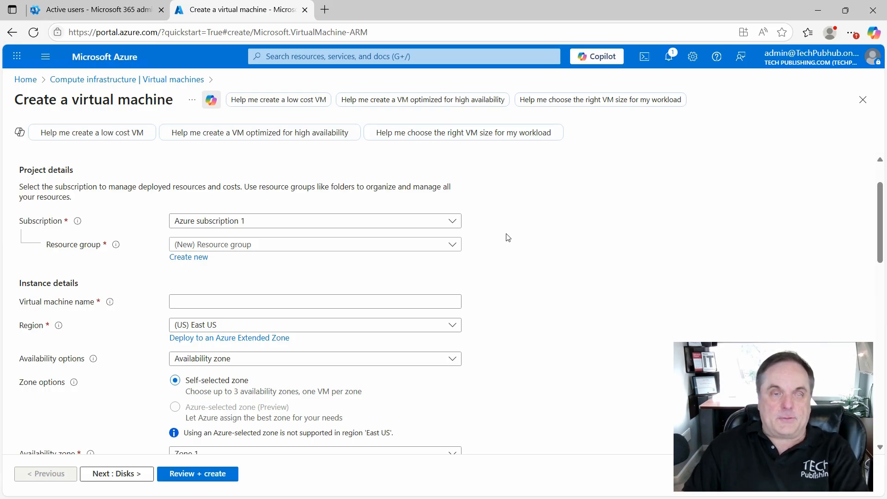
{"action": "left_click", "coordinate": [453, 245]}
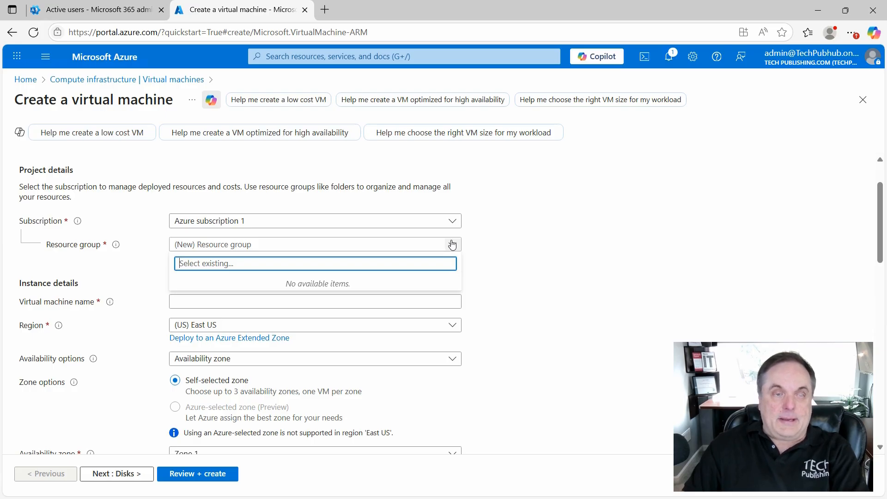
{"action": "left_click", "coordinate": [372, 246]}
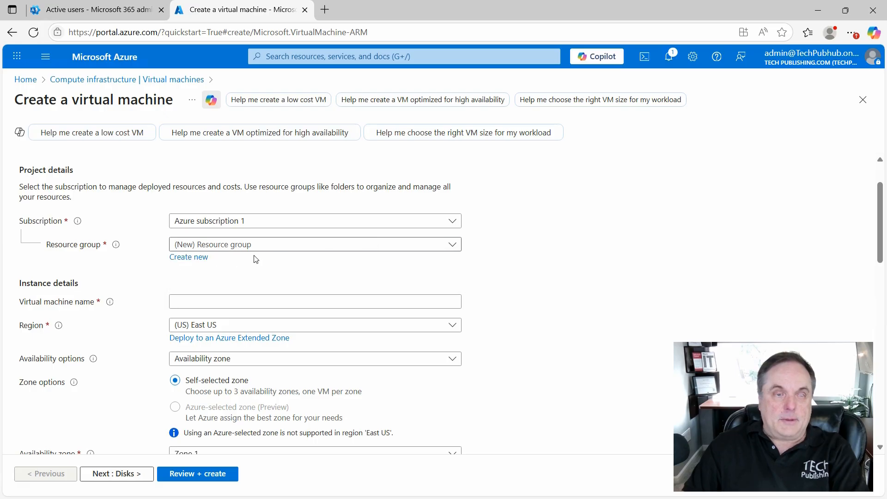
{"action": "left_click", "coordinate": [191, 257]}
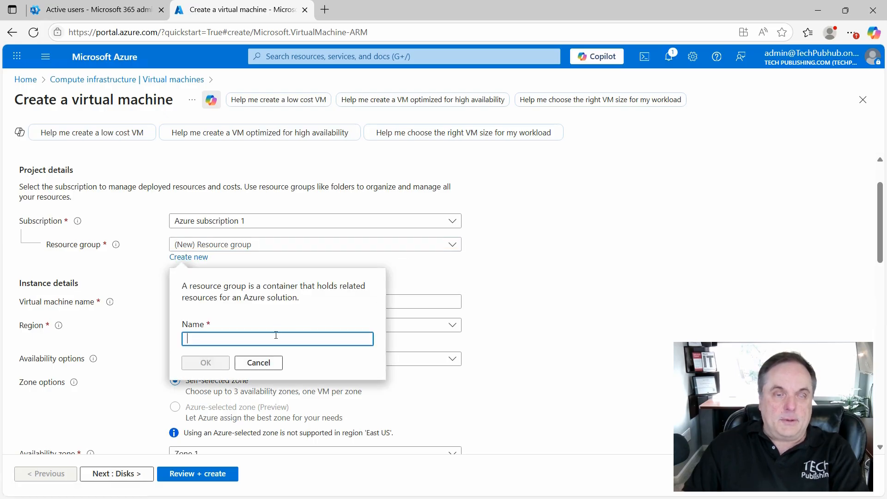
{"action": "type", "text": "RG1"}
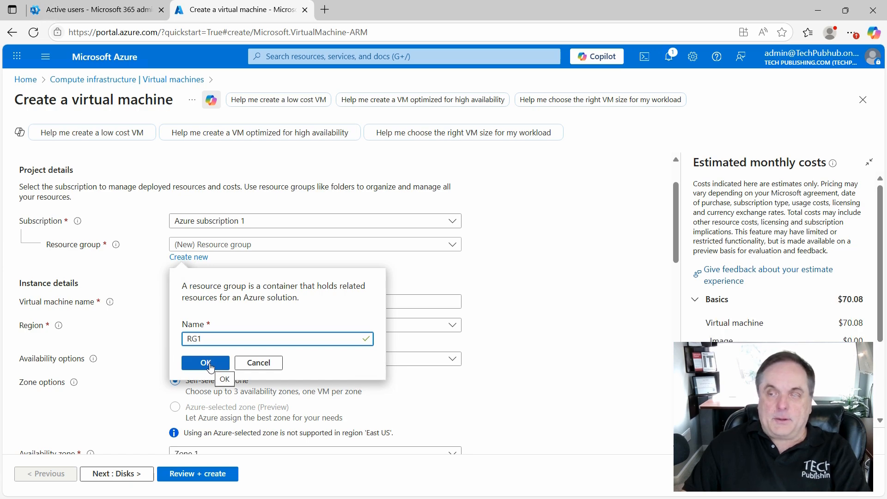
{"action": "left_click", "coordinate": [206, 363]}
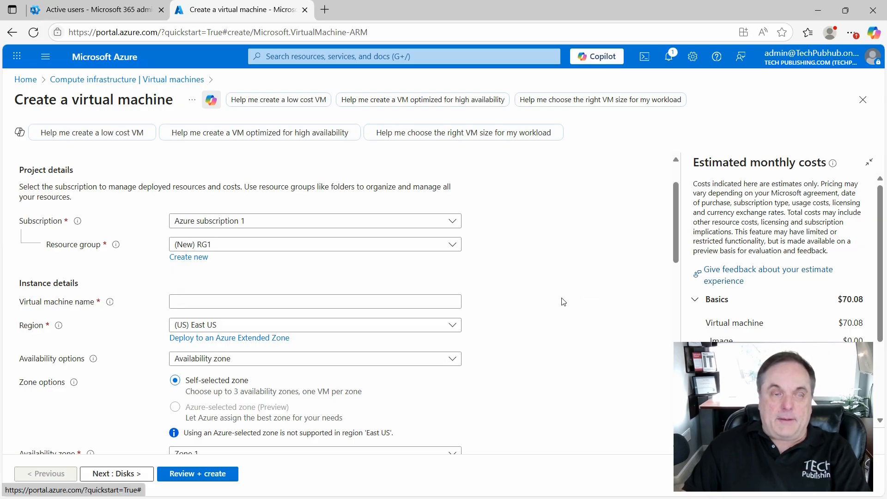
- Name the virtual machine vm1 and set its region to (US) West US
{"action": "scroll", "coordinate": [561, 300], "scroll_direction": "down", "scroll_amount": 2}
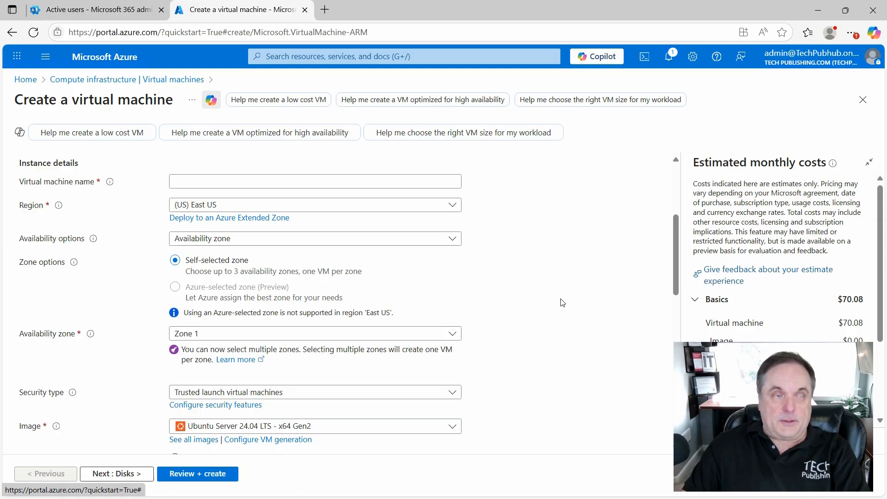
{"action": "scroll", "coordinate": [561, 300], "scroll_direction": "up", "scroll_amount": 1}
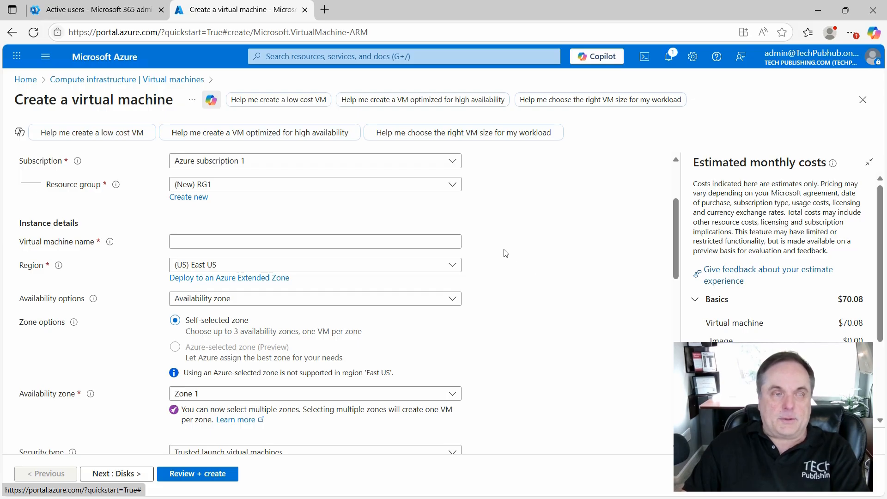
{"action": "left_click", "coordinate": [209, 237]}
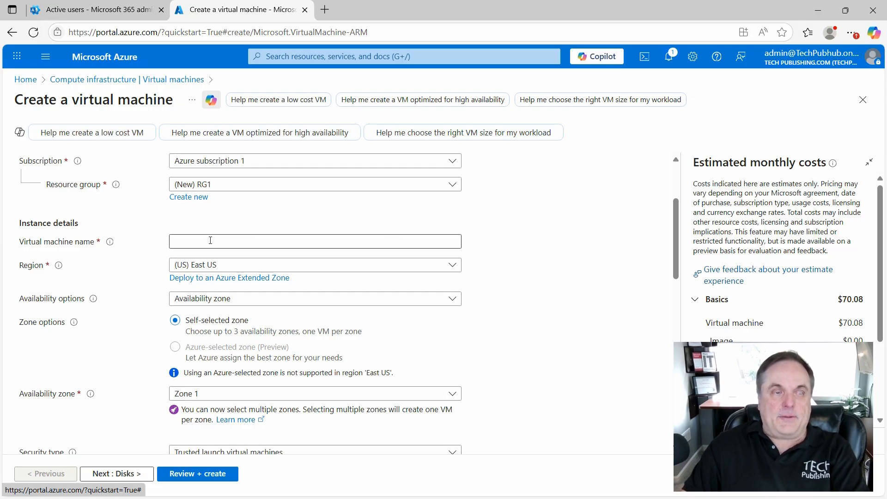
{"action": "type", "text": "vm1"}
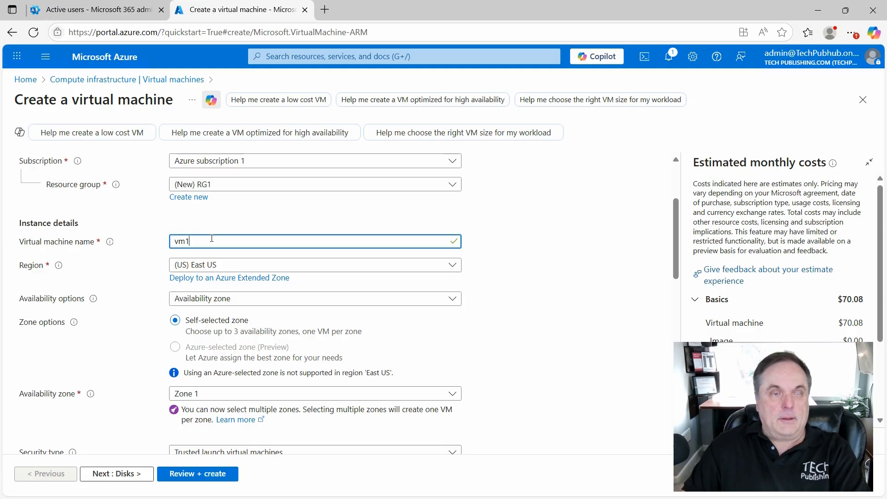
{"action": "left_click", "coordinate": [449, 270]}
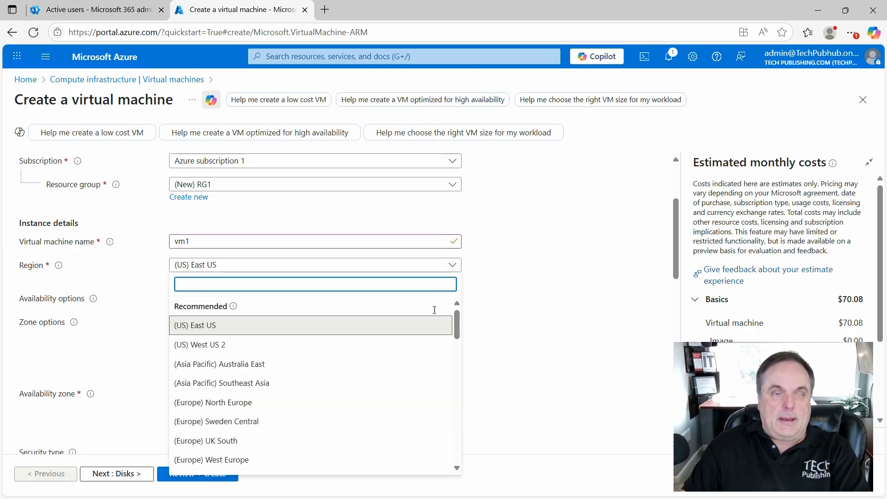
{"action": "scroll", "coordinate": [404, 374], "scroll_direction": "down", "scroll_amount": 10}
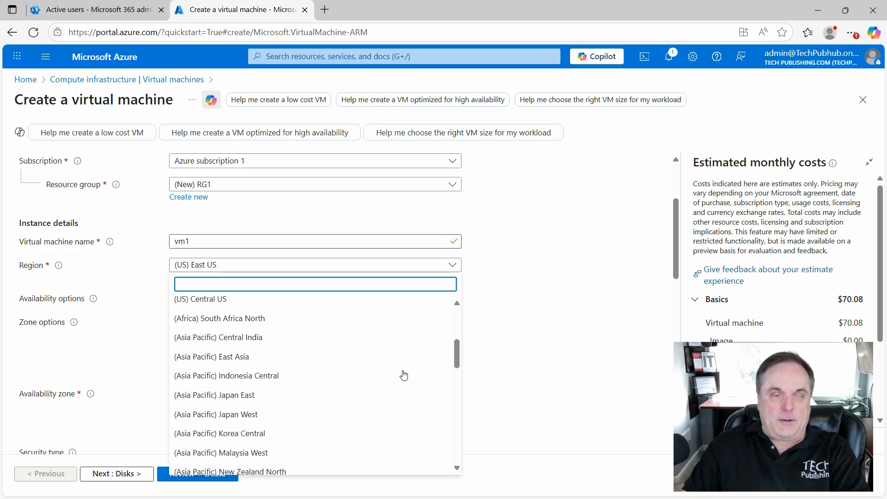
{"action": "scroll", "coordinate": [403, 374], "scroll_direction": "down", "scroll_amount": 3}
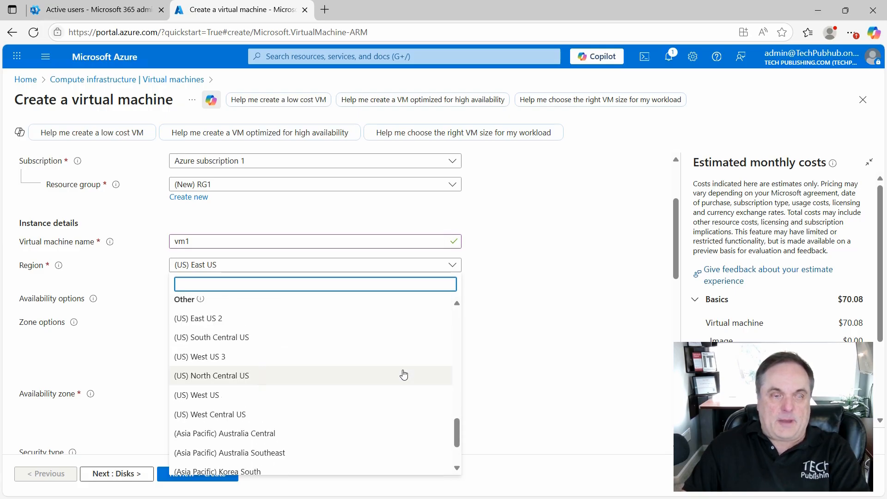
{"action": "left_click", "coordinate": [341, 395]}
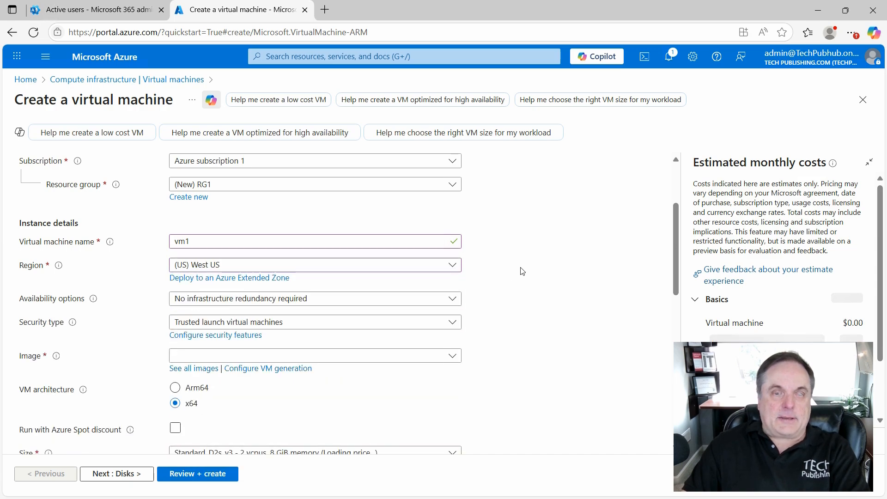
{"action": "left_click", "coordinate": [456, 303]}
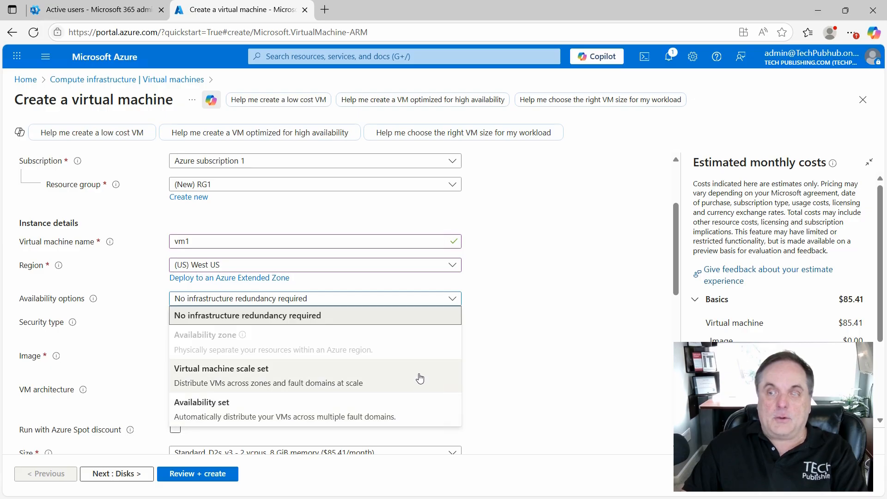
{"action": "left_click", "coordinate": [414, 409]}
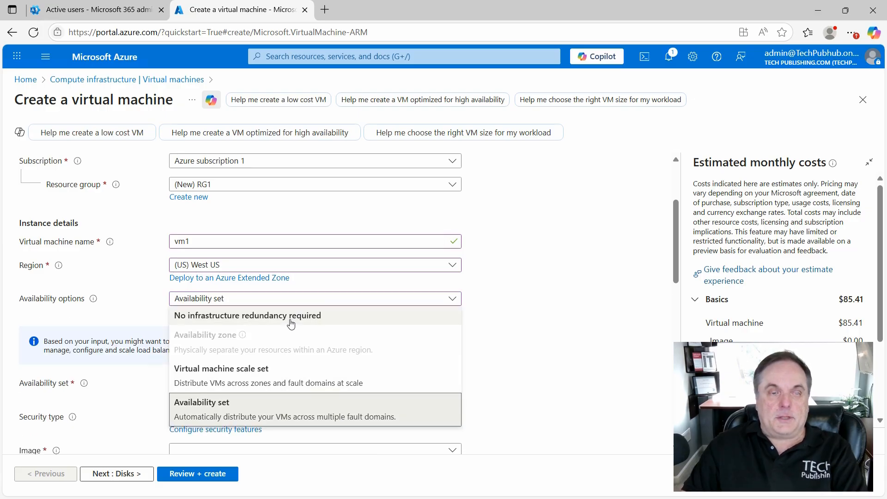
{"action": "left_click", "coordinate": [291, 323]}
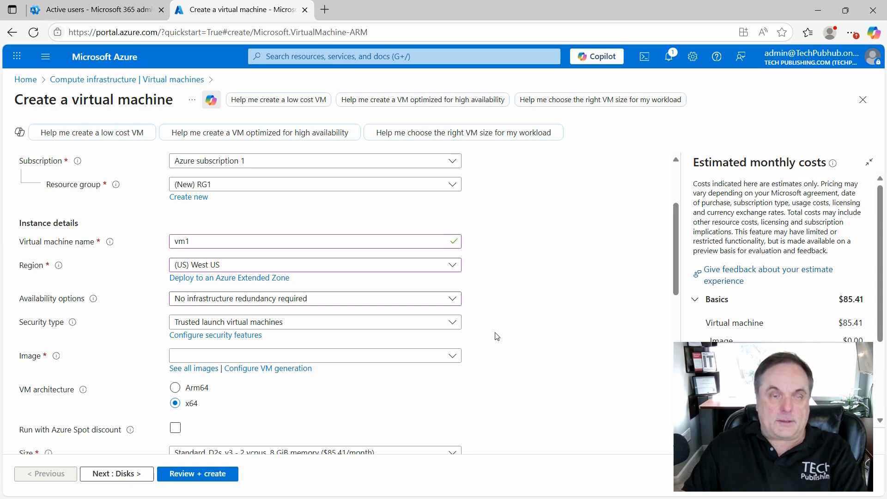
- Choose Windows Server 2025 Datacenter: Azure Edition - x64 Gen2 as the virtual machine's image
{"action": "scroll", "coordinate": [520, 364], "scroll_direction": "down", "scroll_amount": 3}
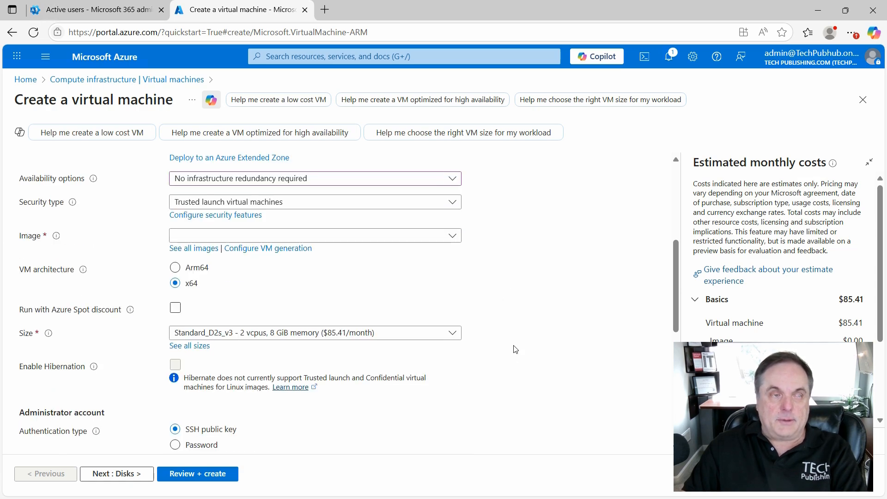
{"action": "left_click", "coordinate": [452, 237]}
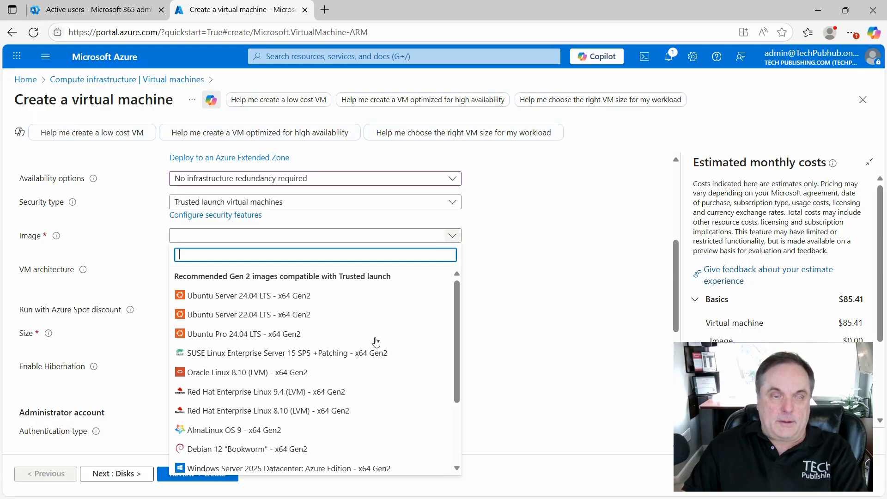
{"action": "scroll", "coordinate": [359, 370], "scroll_direction": "down", "scroll_amount": 2}
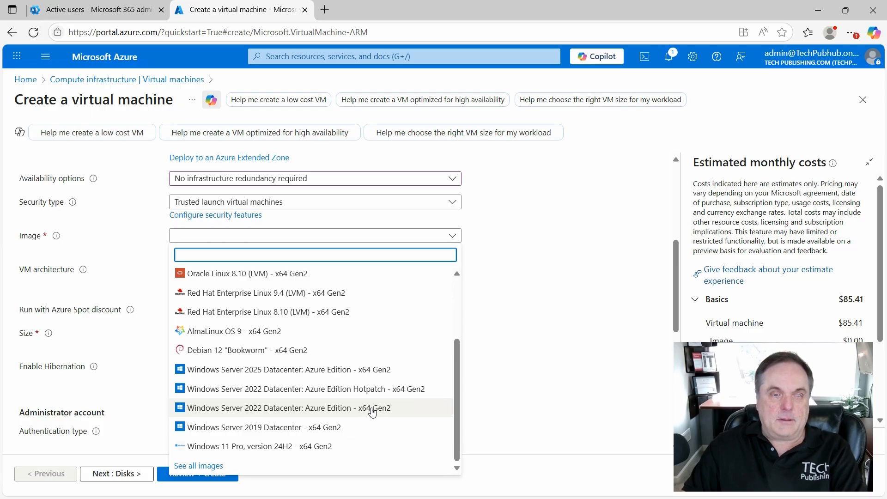
{"action": "left_click", "coordinate": [384, 370]}
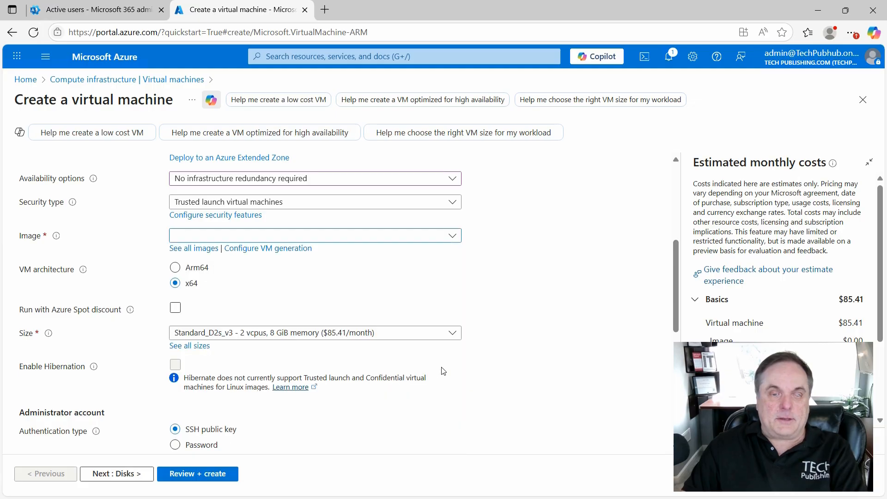
- Set the administrator account's username to winadmin, and enter and confirm the account password
{"action": "scroll", "coordinate": [499, 377], "scroll_direction": "down", "scroll_amount": 2}
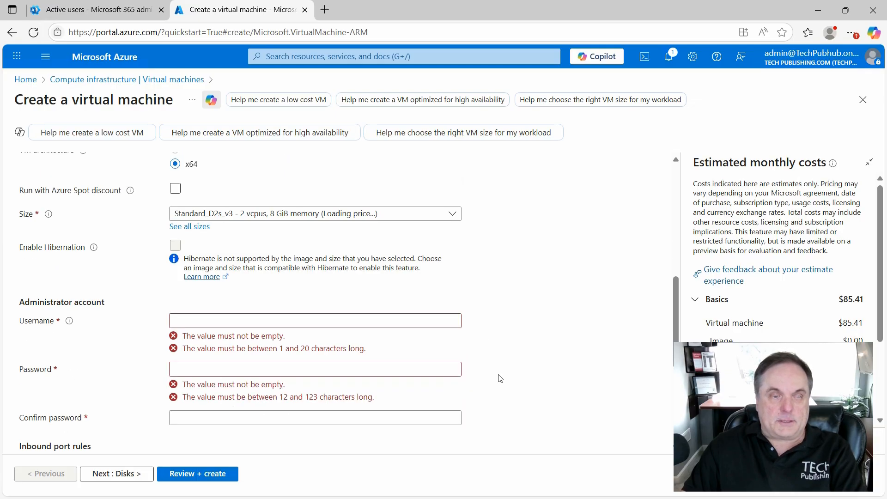
{"action": "scroll", "coordinate": [492, 364], "scroll_direction": "down", "scroll_amount": 1}
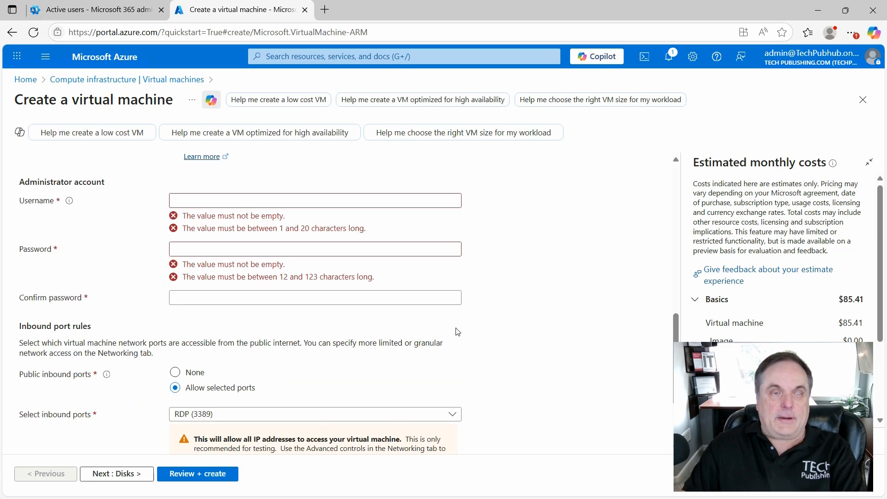
{"action": "left_click", "coordinate": [233, 199]}
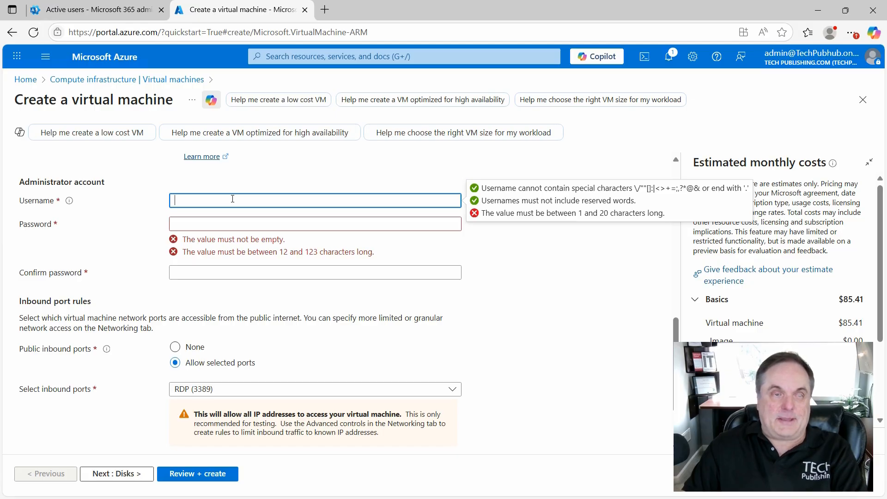
{"action": "type", "text": "winadmin"}
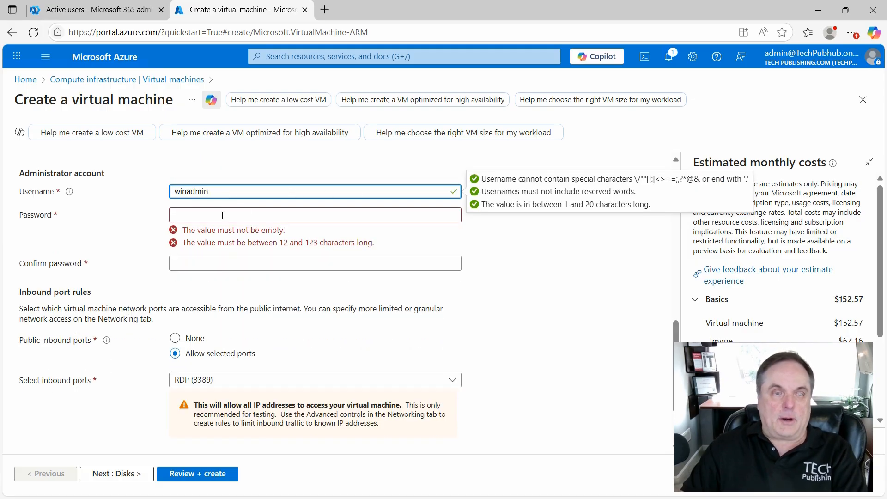
{"action": "left_click", "coordinate": [219, 215]}
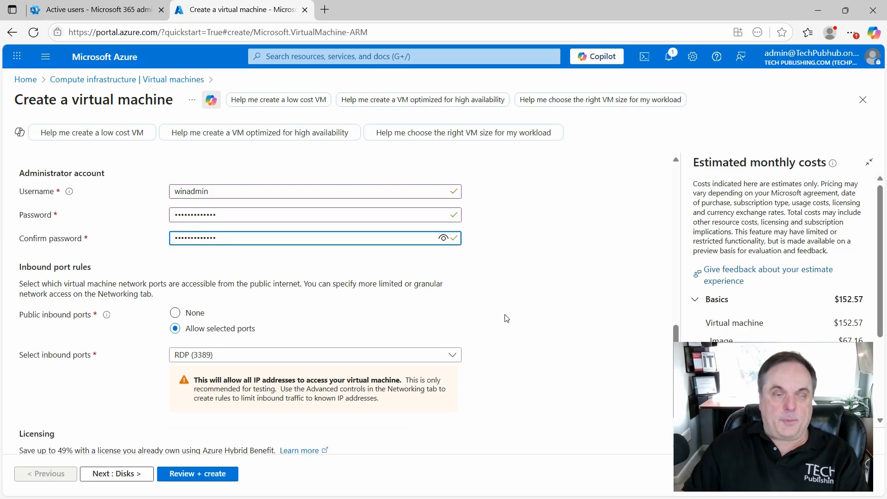
- Review the selectable inbound ports, keeping RDP (3389), and opt to use an existing Windows Server license
{"action": "scroll", "coordinate": [506, 317], "scroll_direction": "down", "scroll_amount": 3}
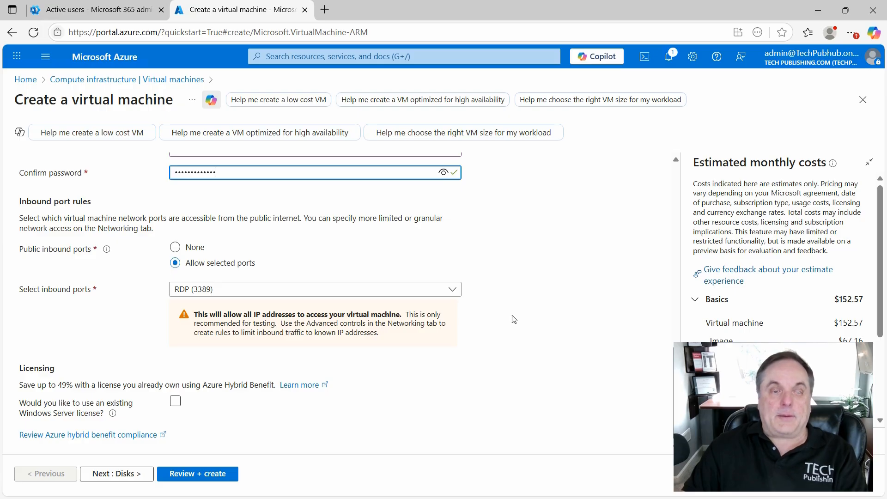
{"action": "left_click", "coordinate": [452, 289]}
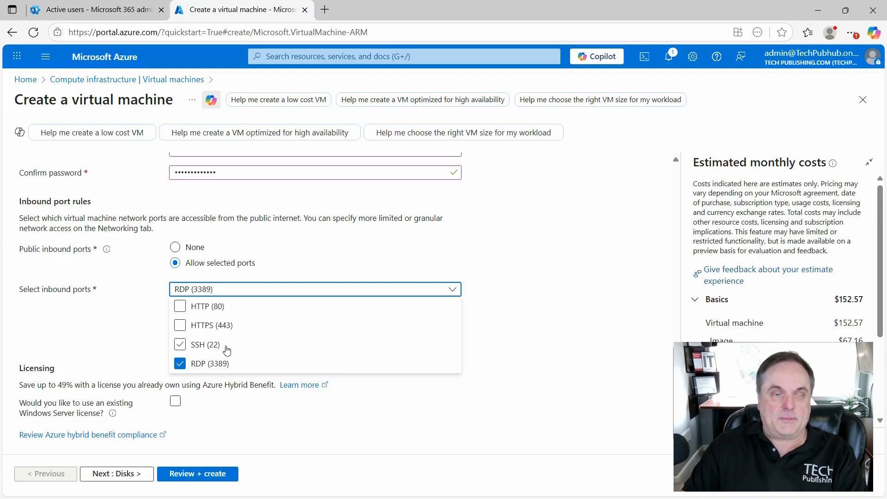
{"action": "left_click", "coordinate": [512, 270]}
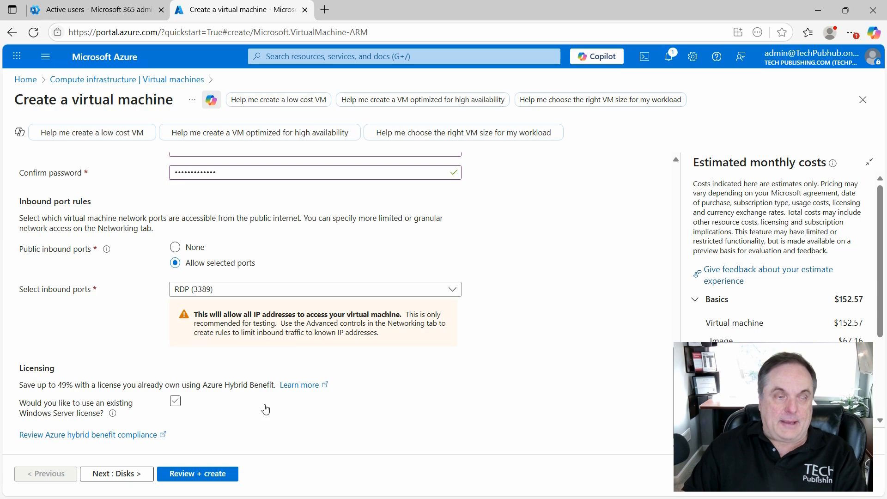
{"action": "left_click", "coordinate": [175, 402]}
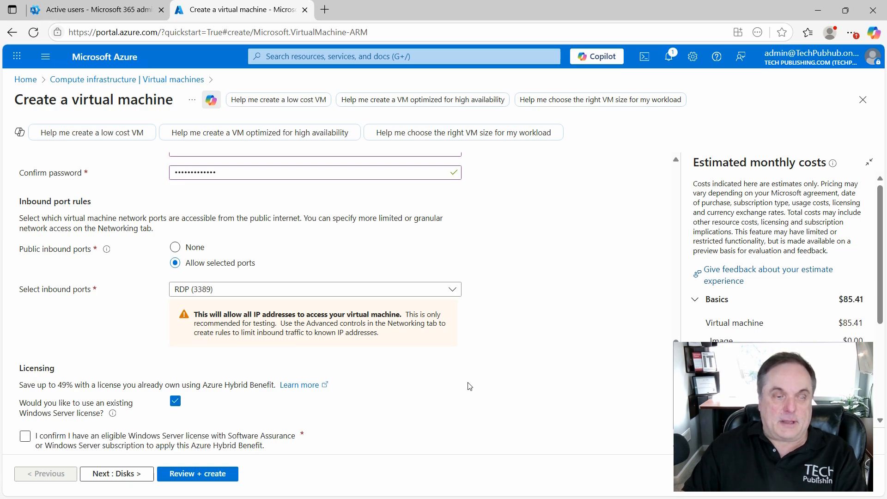
- Confirm having an eligible Windows Server license for Azure Hybrid Benefit and review the estimated monthly costs
{"action": "scroll", "coordinate": [469, 386], "scroll_direction": "down", "scroll_amount": 1}
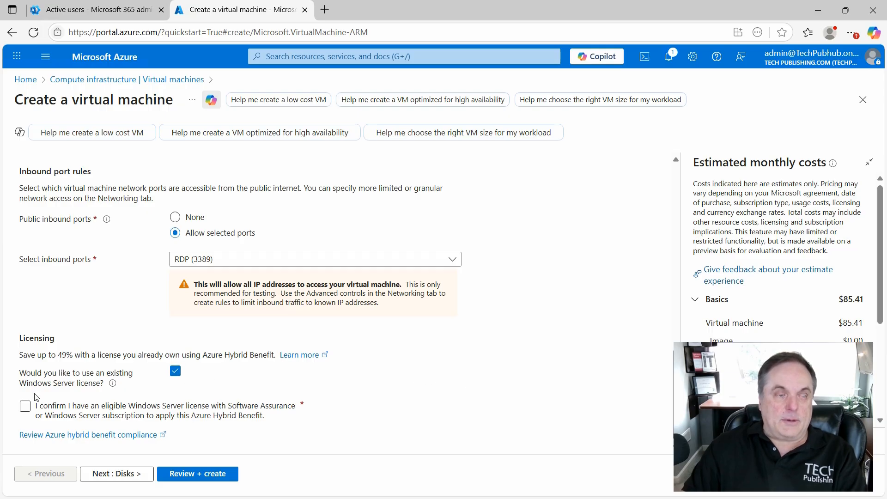
{"action": "left_click", "coordinate": [25, 408]}
{"action": "left_click", "coordinate": [24, 407]}
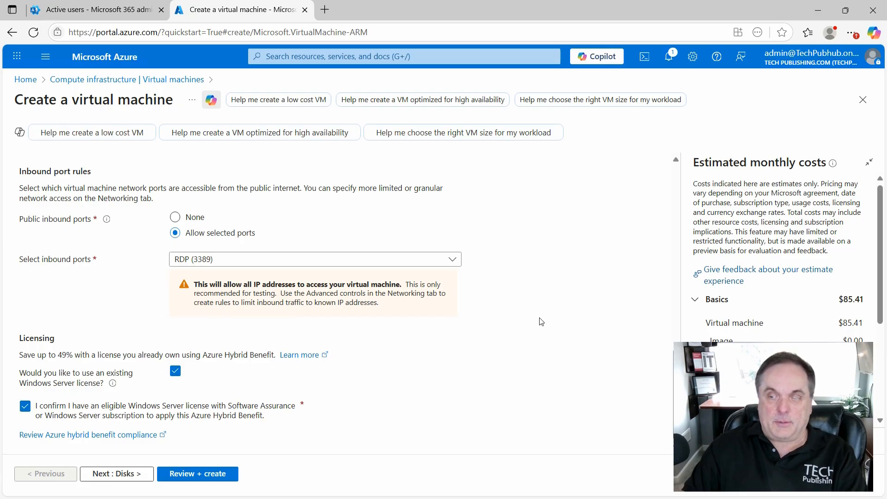
{"action": "scroll", "coordinate": [761, 323], "scroll_direction": "down", "scroll_amount": 3}
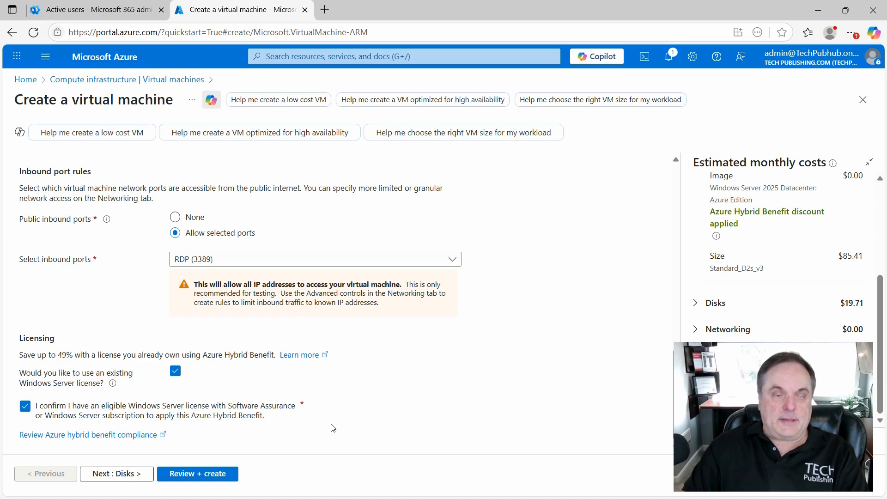
- Proceed to the disk settings and set the OS disk type to Standard SSD (locally-redundant storage)
{"action": "left_click", "coordinate": [127, 473]}
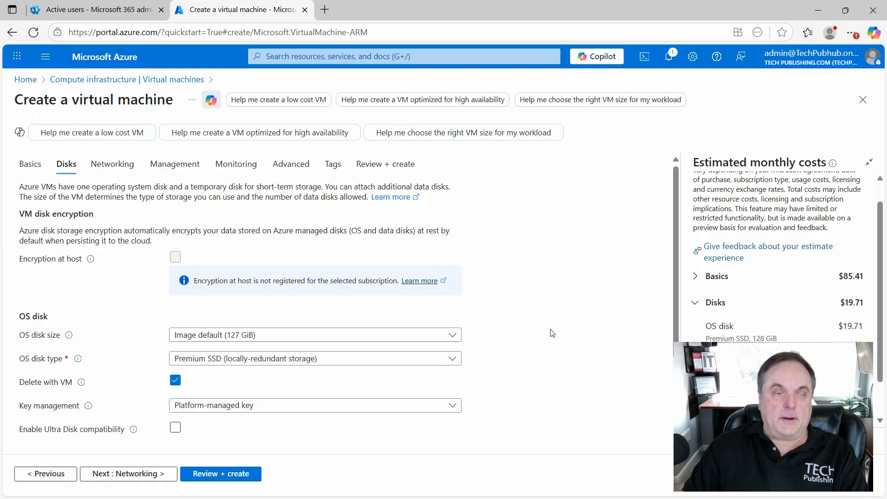
{"action": "scroll", "coordinate": [552, 331], "scroll_direction": "down", "scroll_amount": 3}
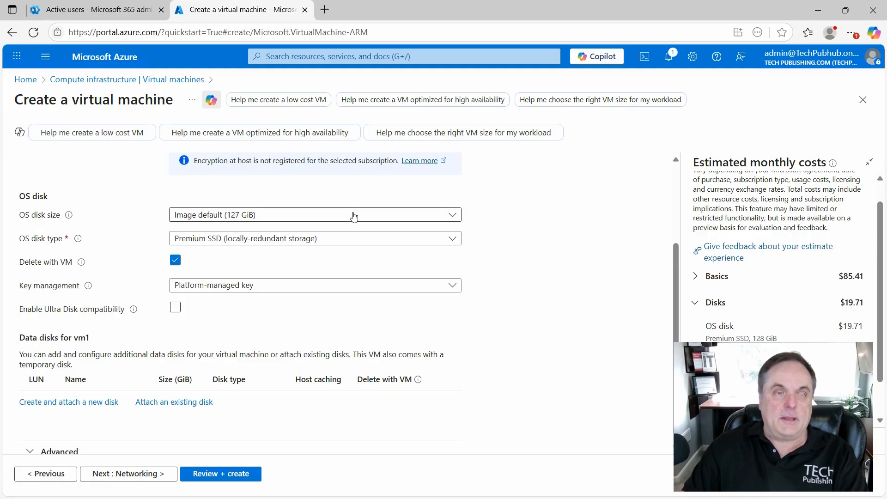
{"action": "left_click", "coordinate": [423, 242]}
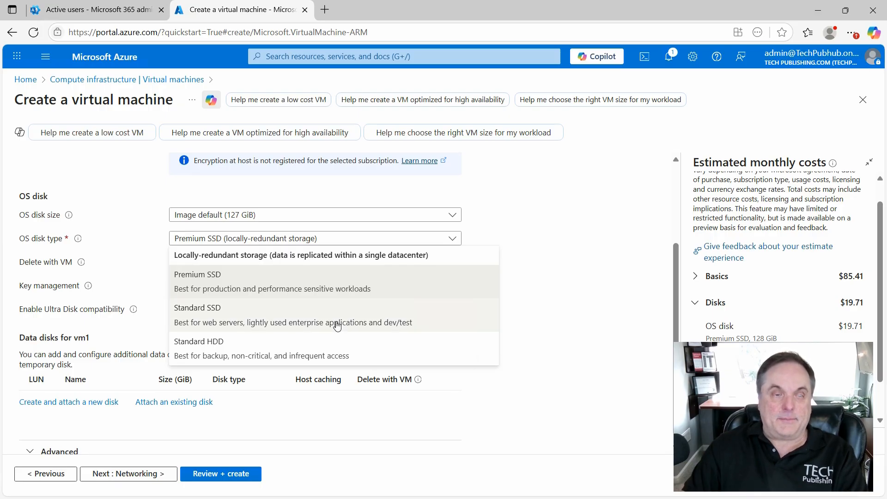
{"action": "left_click", "coordinate": [297, 318]}
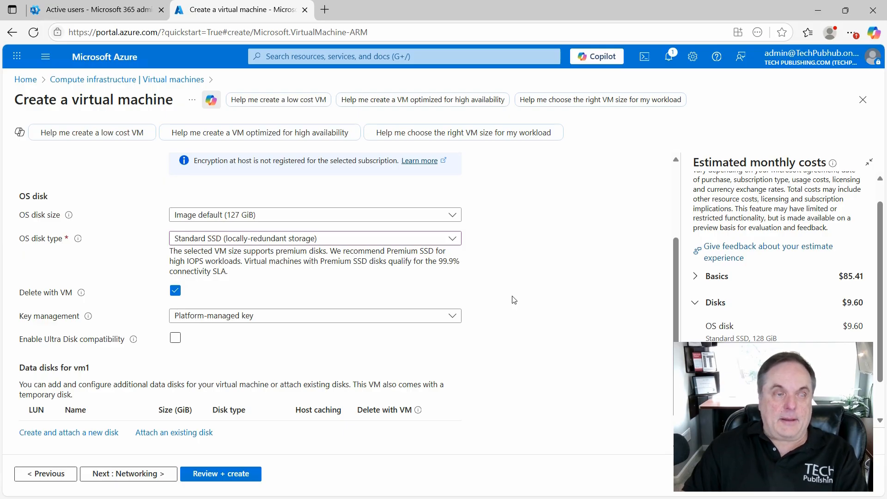
- Review the key management options for the OS disk, keeping the platform-managed key
{"action": "scroll", "coordinate": [514, 300], "scroll_direction": "down", "scroll_amount": 1}
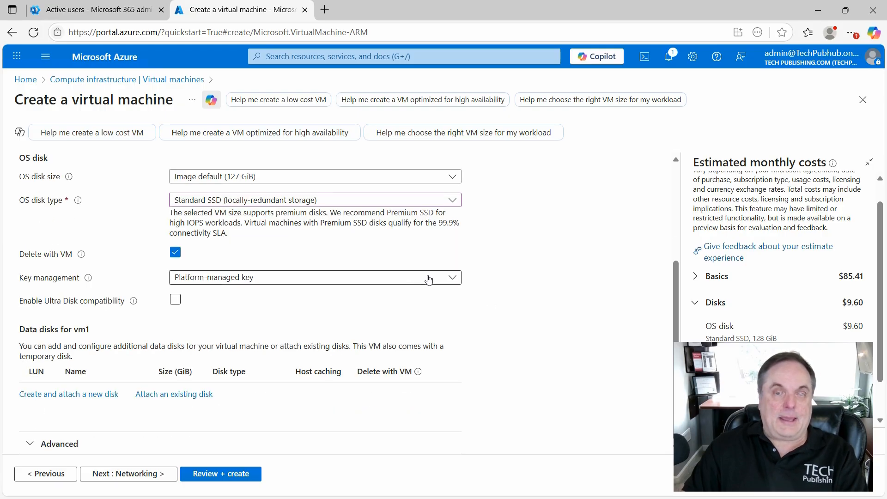
{"action": "left_click", "coordinate": [450, 279]}
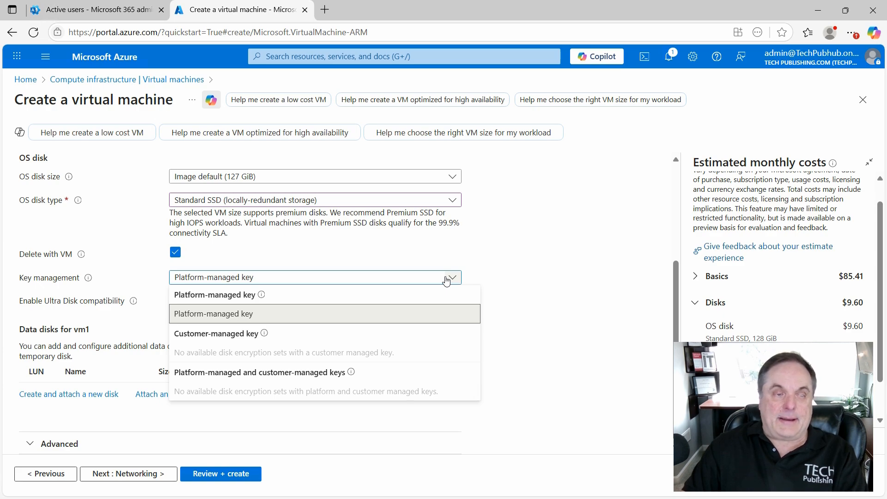
{"action": "left_click", "coordinate": [524, 284]}
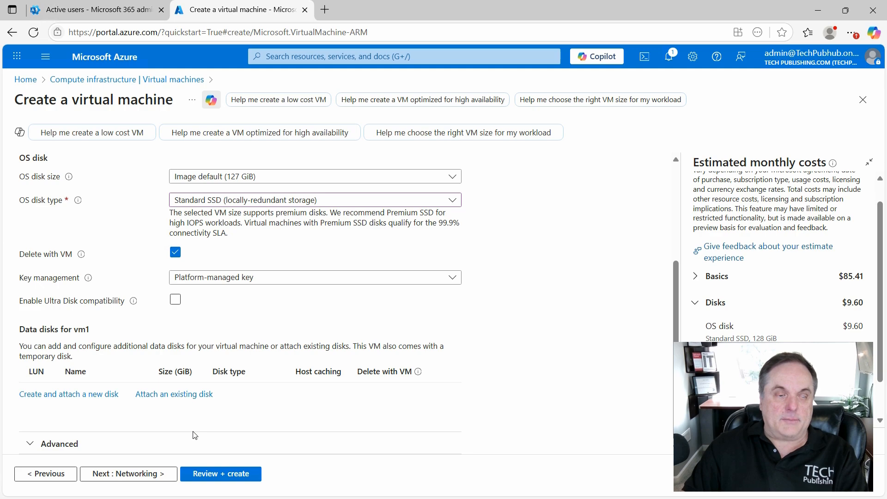
- Open the networking settings and review the subnet choices for the network interface, keeping the new default subnet
{"action": "left_click", "coordinate": [144, 474]}
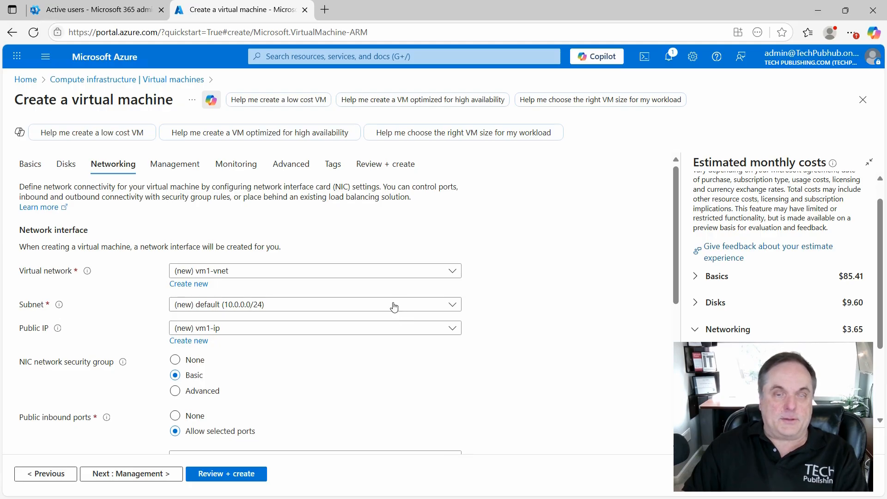
{"action": "left_click", "coordinate": [452, 306]}
{"action": "left_click", "coordinate": [520, 280]}
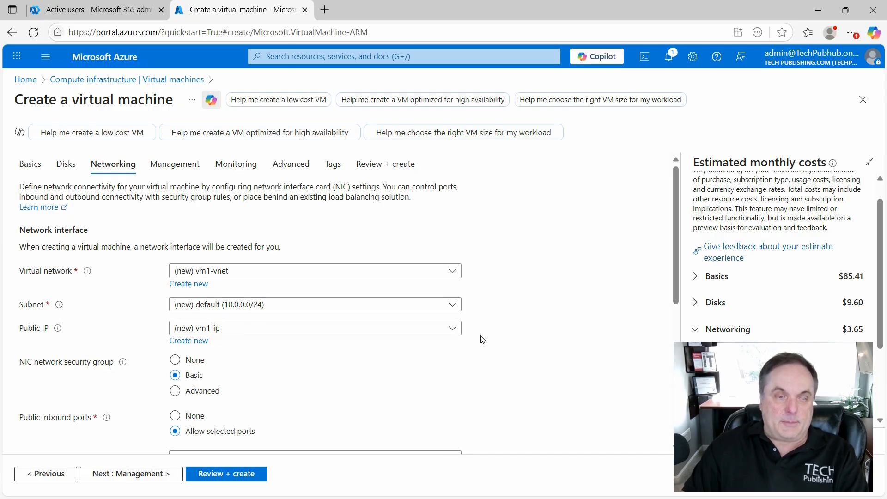
- Compare the Advanced and Basic NIC network security group options, keeping Basic, and review the selectable inbound ports
{"action": "scroll", "coordinate": [482, 339], "scroll_direction": "down", "scroll_amount": 4}
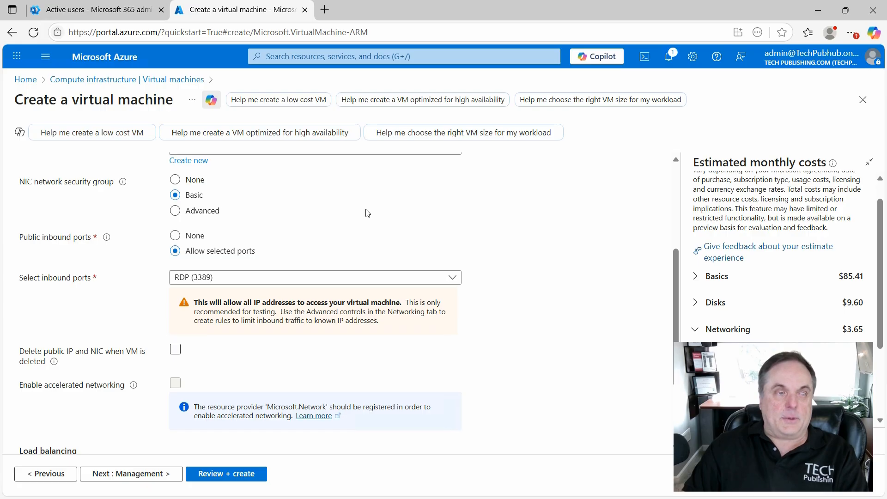
{"action": "left_click", "coordinate": [199, 216]}
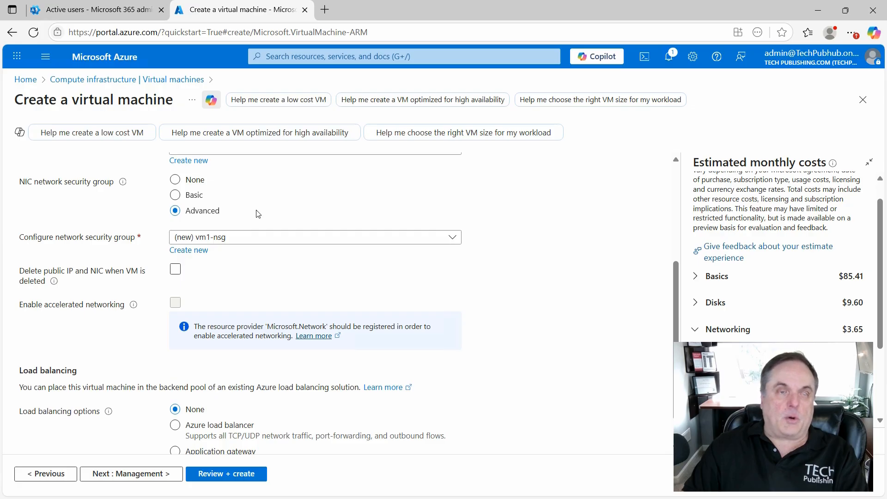
{"action": "left_click", "coordinate": [193, 196]}
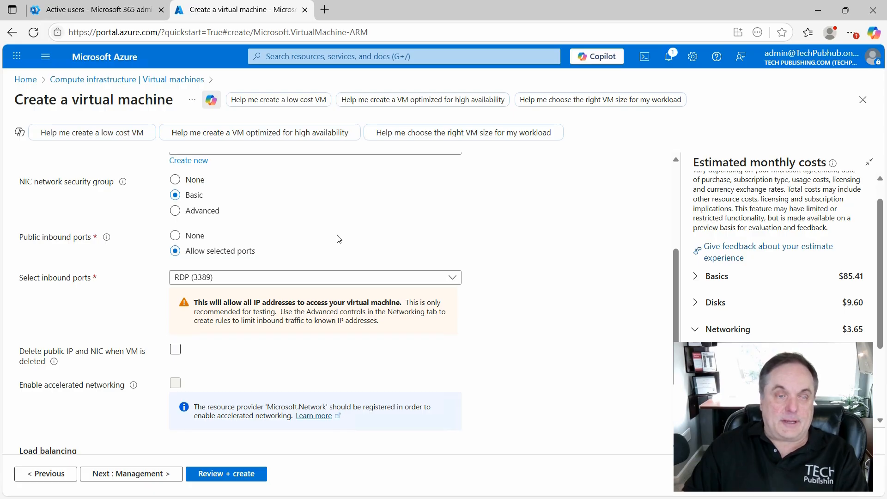
{"action": "left_click", "coordinate": [394, 281]}
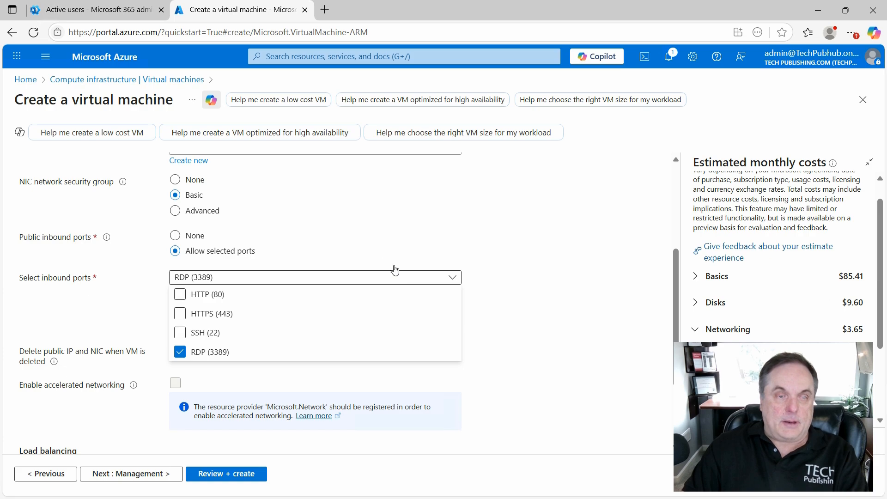
{"action": "left_click", "coordinate": [461, 233]}
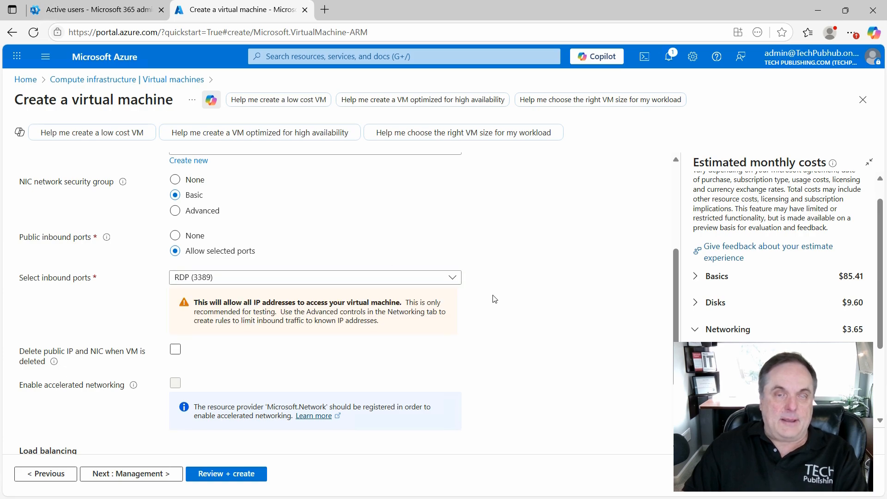
- Have the public IP and NIC deleted together with the virtual machine, and continue to the management settings
{"action": "scroll", "coordinate": [493, 299], "scroll_direction": "down", "scroll_amount": 3}
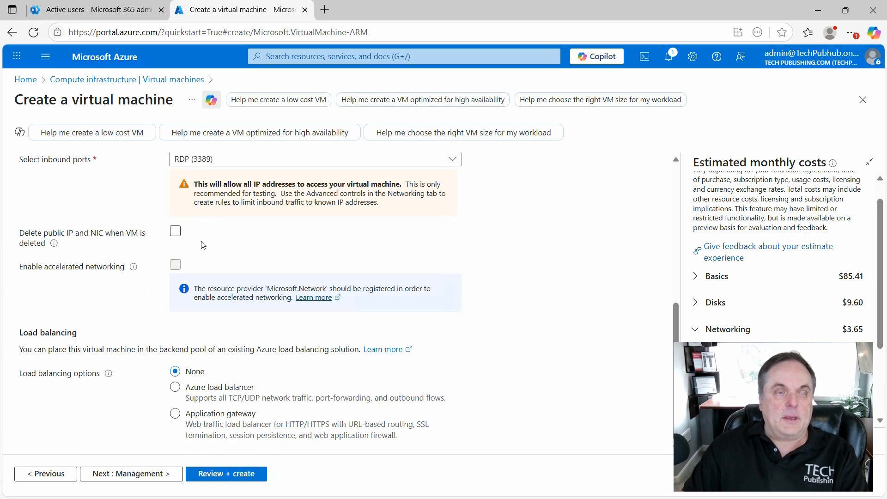
{"action": "left_click", "coordinate": [175, 231]}
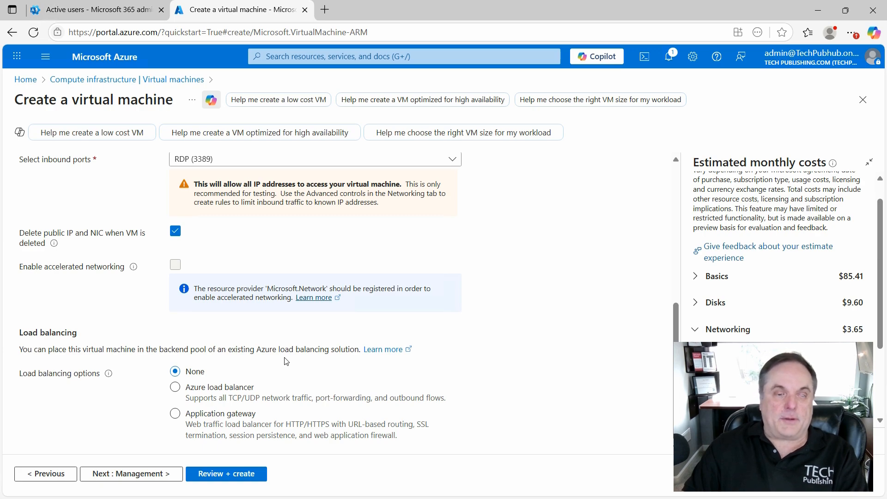
{"action": "left_click", "coordinate": [141, 473]}
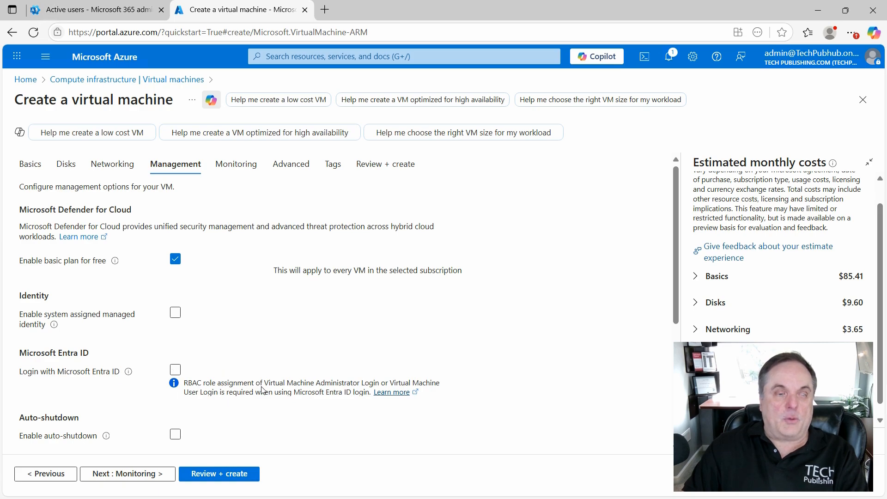
- Enable hotpatch for the virtual machine's guest OS updates
{"action": "scroll", "coordinate": [261, 390], "scroll_direction": "down", "scroll_amount": 3}
{"action": "scroll", "coordinate": [261, 390], "scroll_direction": "down", "scroll_amount": 2}
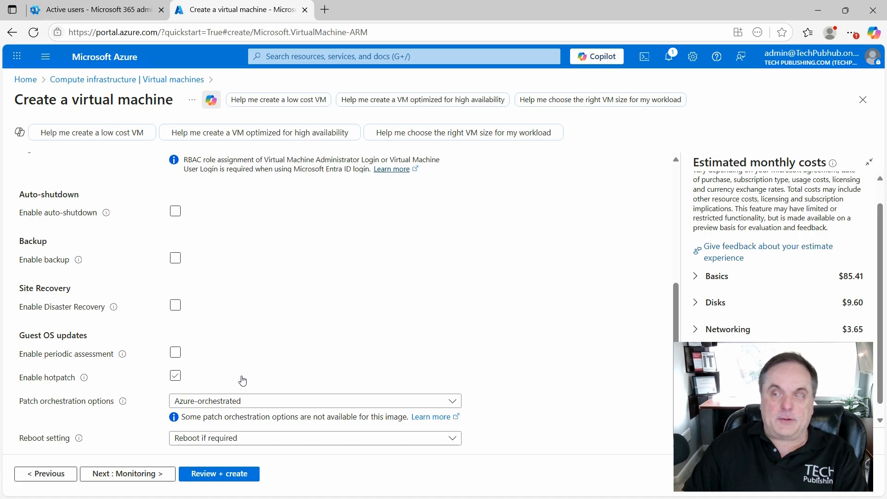
{"action": "left_click", "coordinate": [176, 376]}
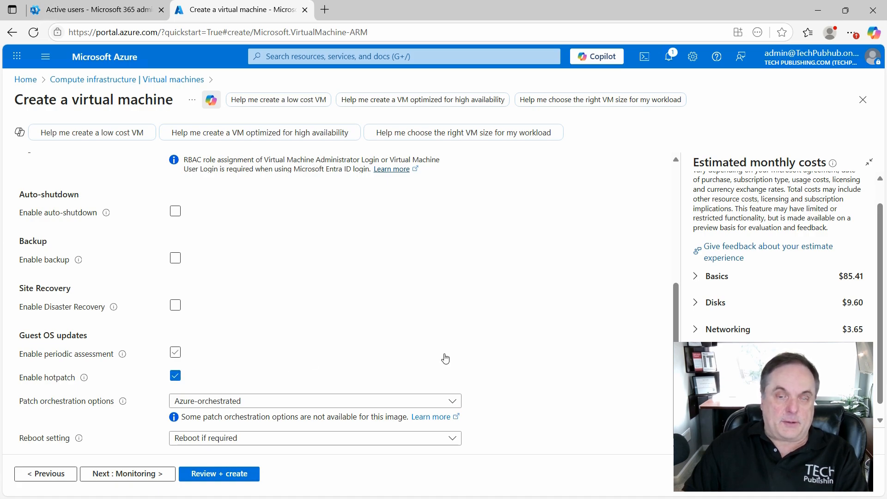
- Review the patch orchestration options, keeping Azure-orchestrated, and set the reboot setting to Never reboot
{"action": "left_click", "coordinate": [318, 401]}
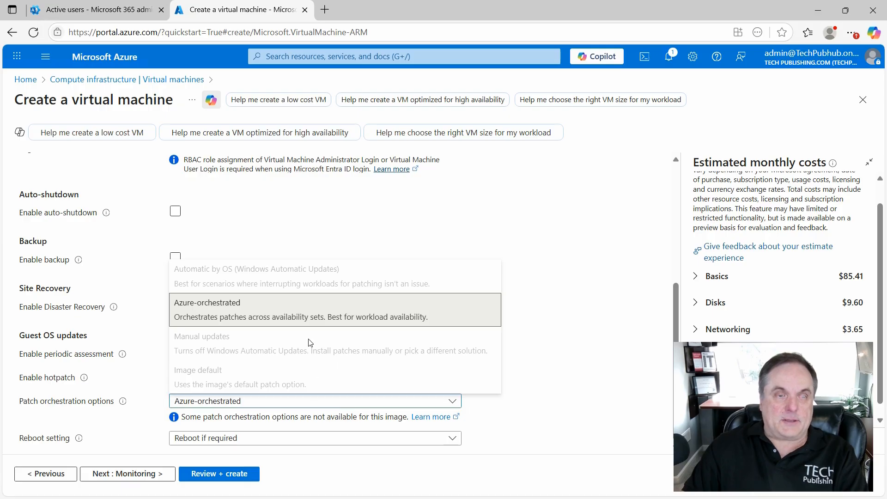
{"action": "left_click", "coordinate": [527, 329]}
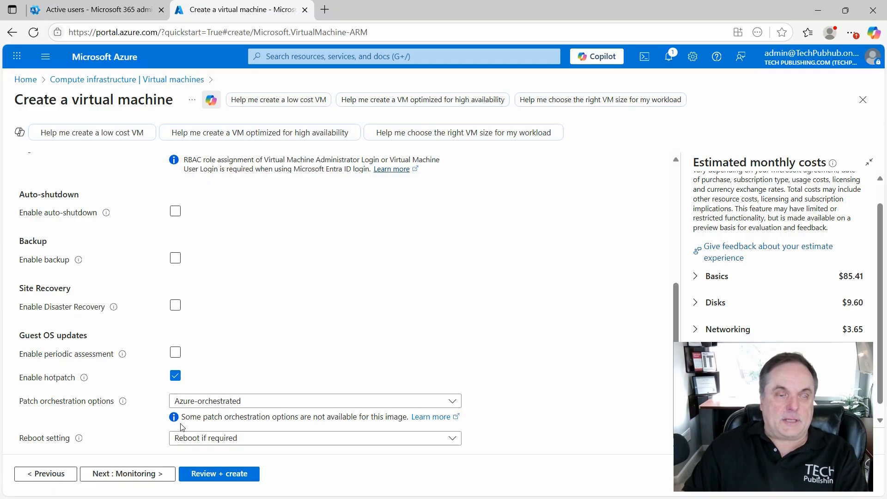
{"action": "left_click", "coordinate": [306, 440]}
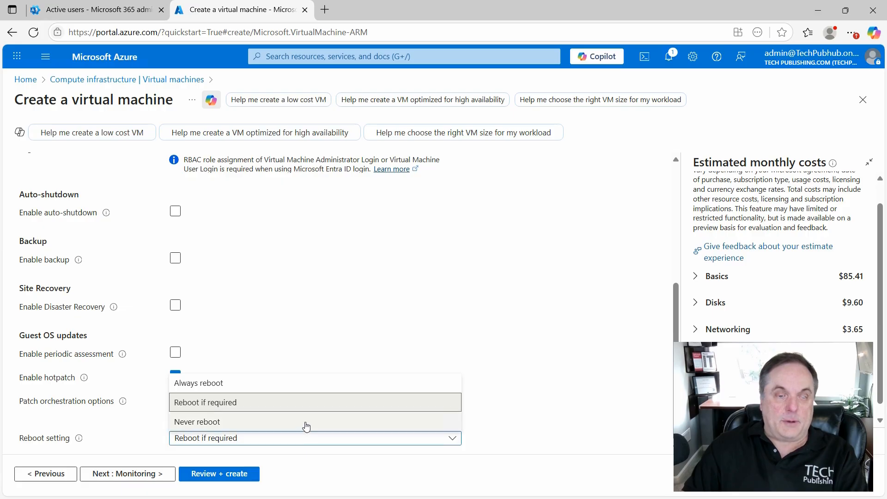
{"action": "left_click", "coordinate": [306, 422]}
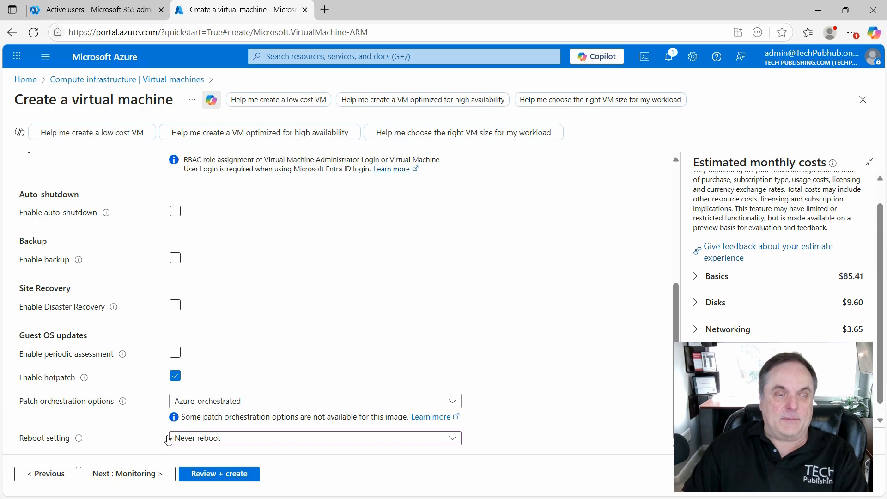
- In the monitoring settings, enable the recommended alert rules, review the Percentage CPU rule's details, and save the rules with email notification
{"action": "left_click", "coordinate": [125, 473]}
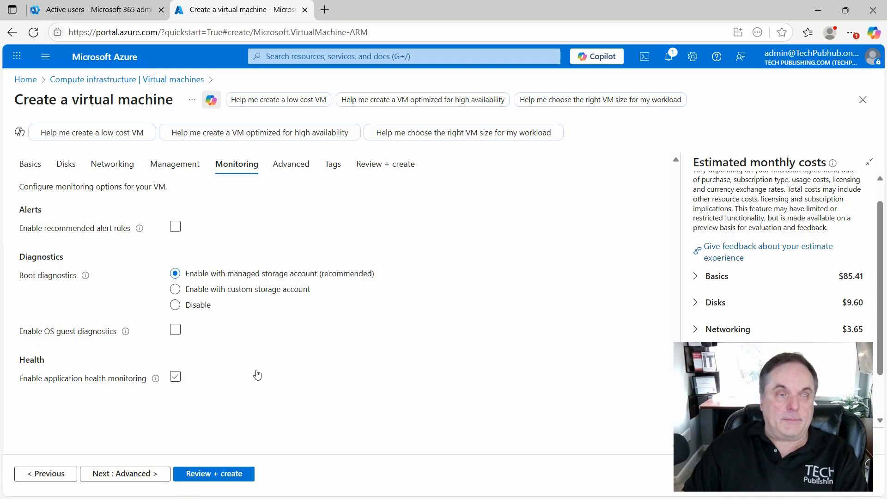
{"action": "left_click", "coordinate": [344, 331]}
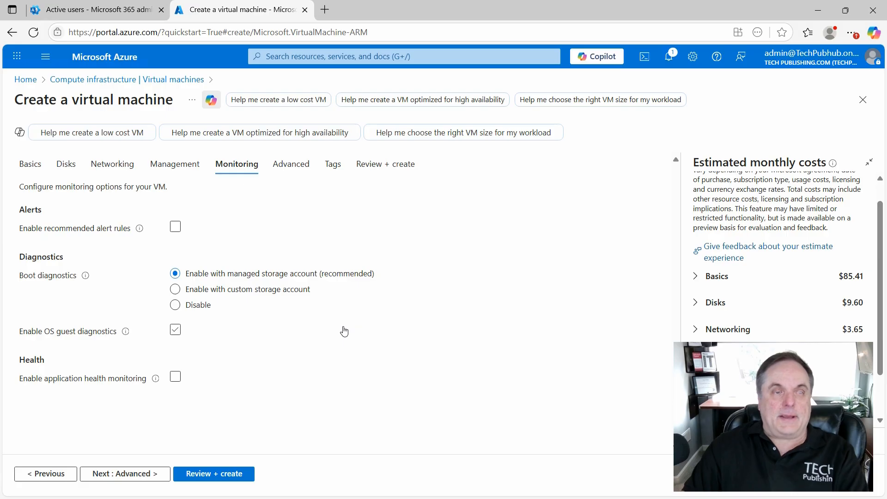
{"action": "left_click", "coordinate": [344, 331]}
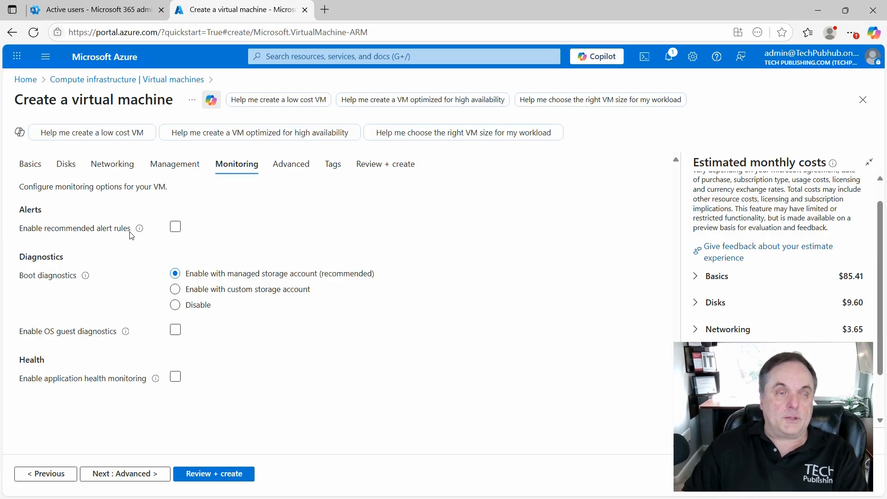
{"action": "left_click", "coordinate": [175, 227]}
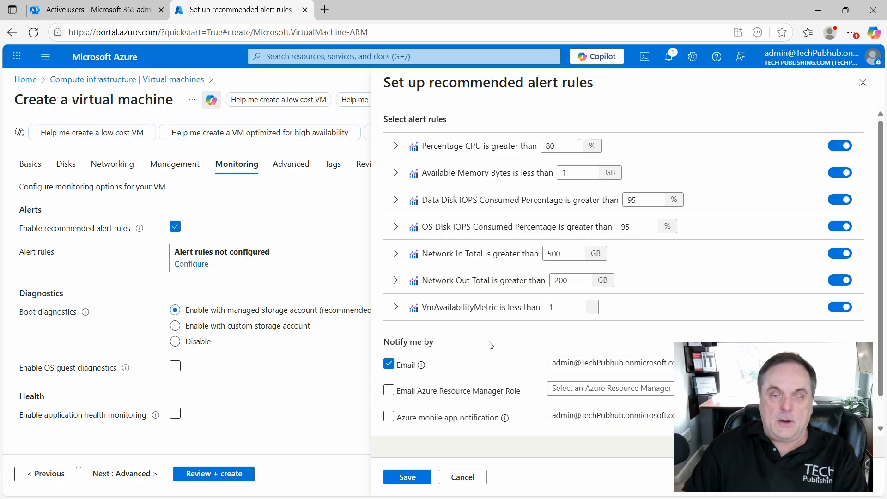
{"action": "scroll", "coordinate": [490, 346], "scroll_direction": "down", "scroll_amount": 1}
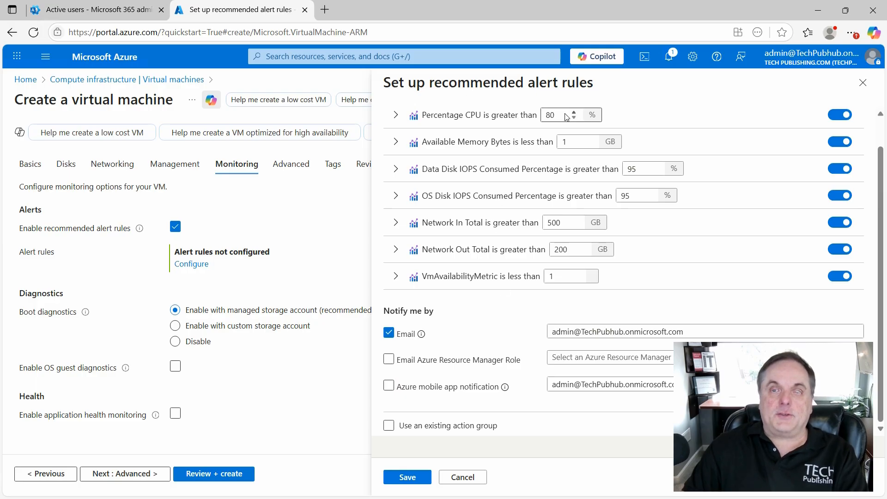
{"action": "left_click", "coordinate": [396, 115]}
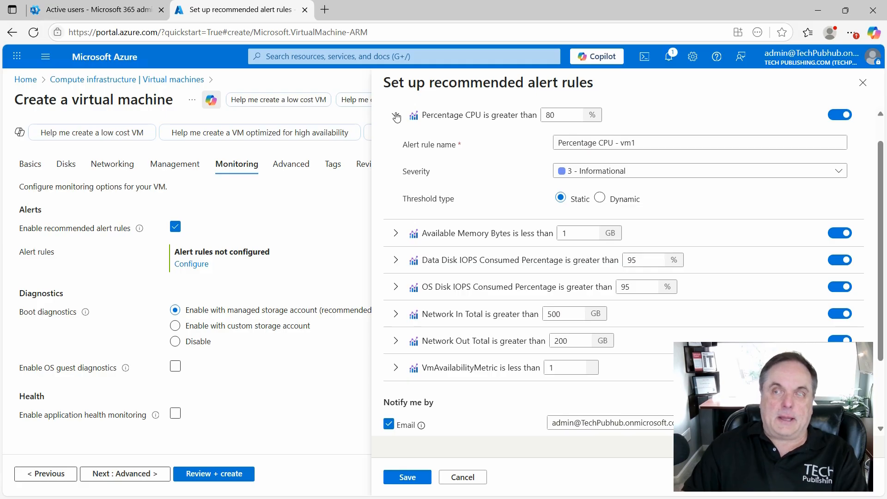
{"action": "left_click", "coordinate": [396, 115]}
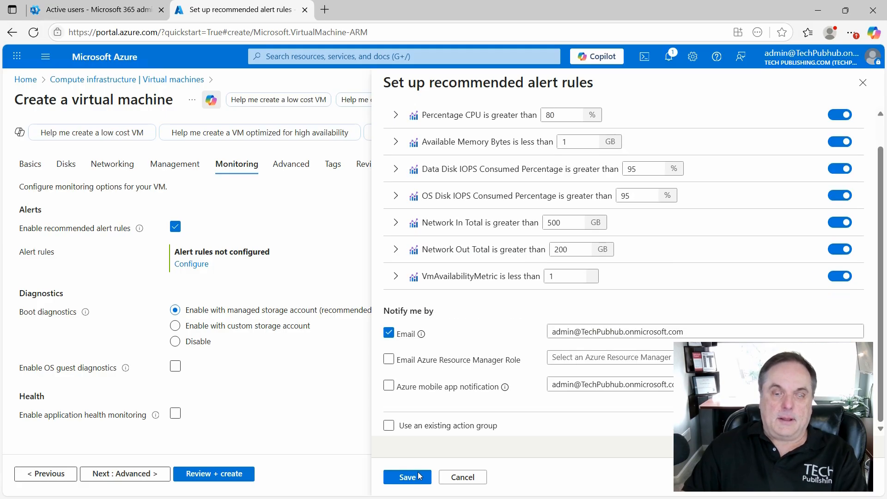
{"action": "left_click", "coordinate": [407, 477]}
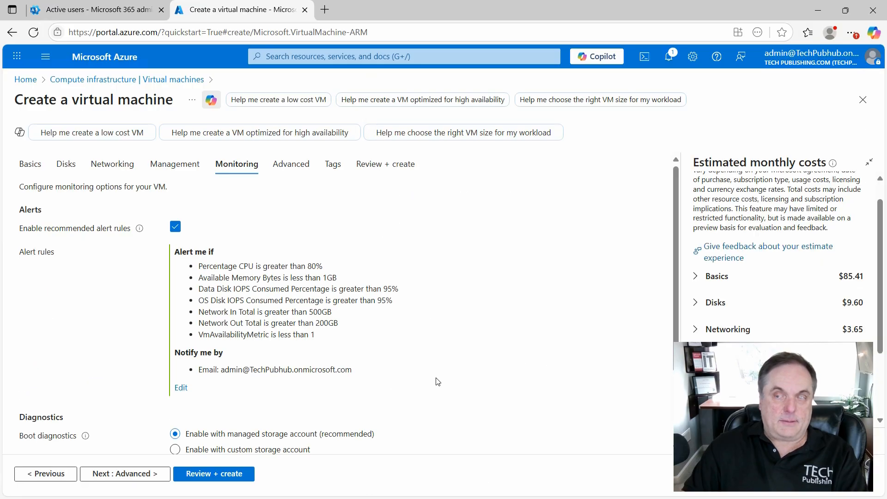
{"action": "scroll", "coordinate": [438, 379], "scroll_direction": "down", "scroll_amount": 2}
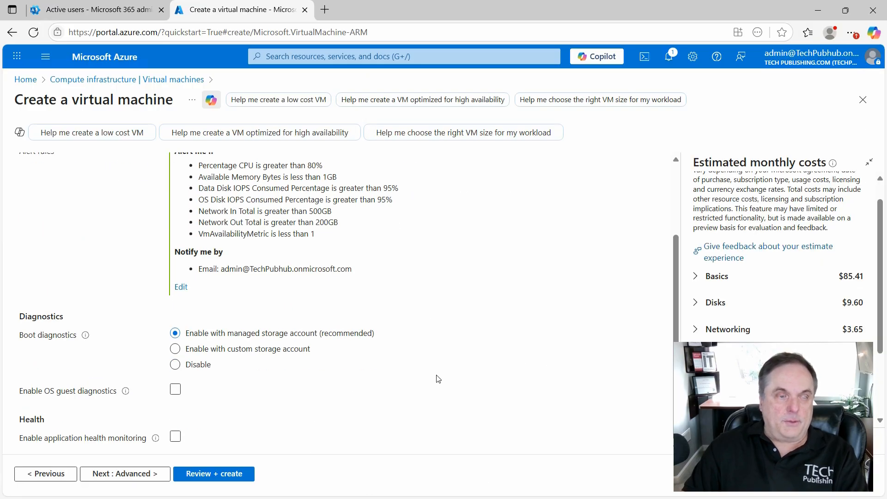
- Enable application health monitoring, review its health monitor configuration, and save it using HTTP on port 80 with request path /
{"action": "left_click", "coordinate": [310, 392]}
{"action": "left_click", "coordinate": [311, 392]}
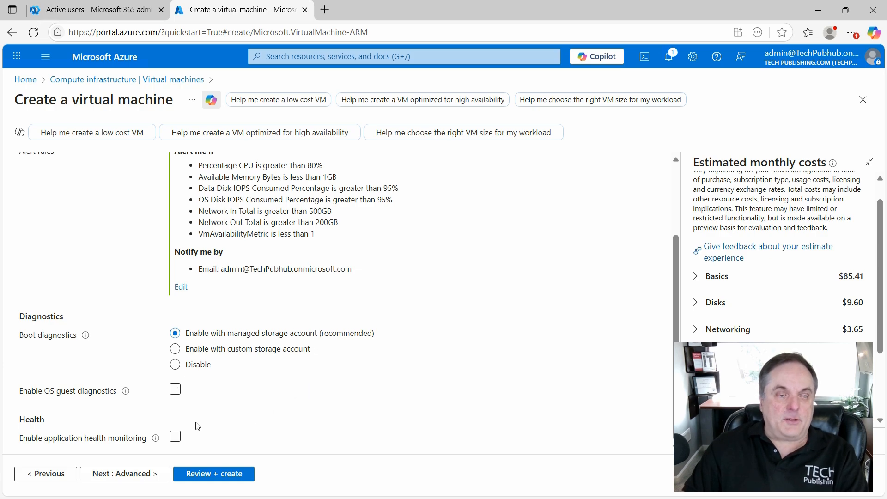
{"action": "left_click", "coordinate": [175, 438]}
{"action": "left_click", "coordinate": [175, 438]}
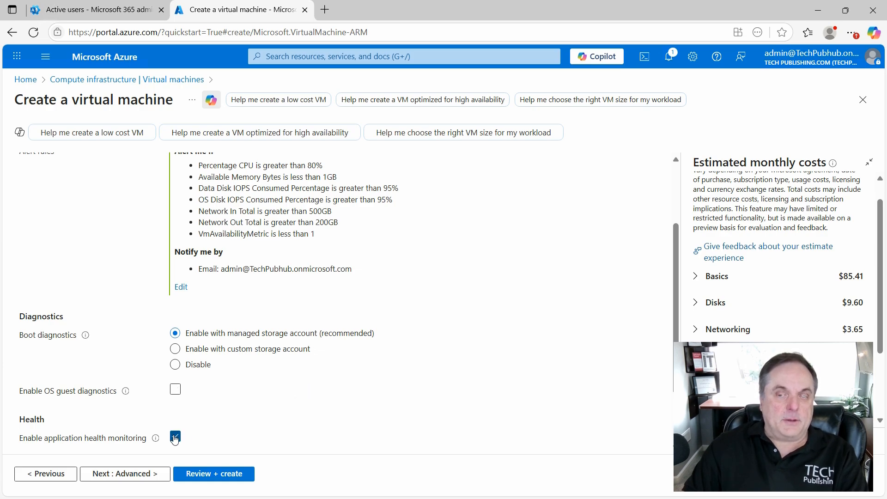
{"action": "scroll", "coordinate": [245, 405], "scroll_direction": "down", "scroll_amount": 2}
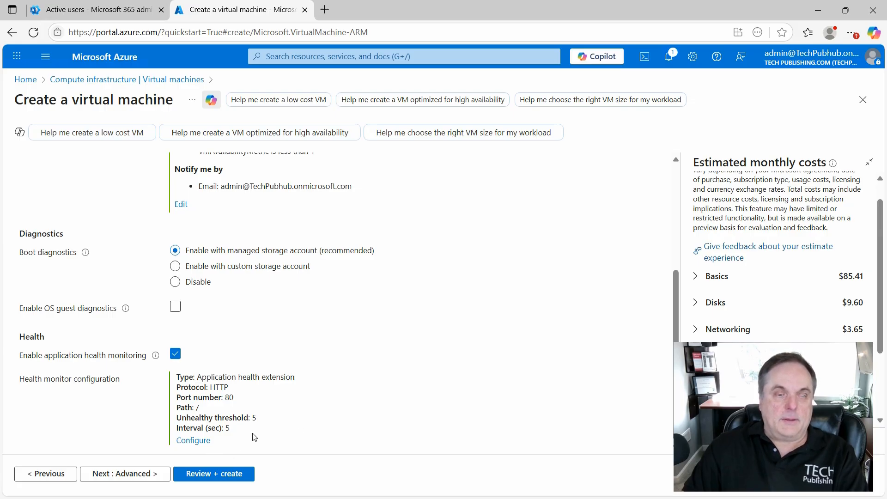
{"action": "left_click", "coordinate": [199, 441]}
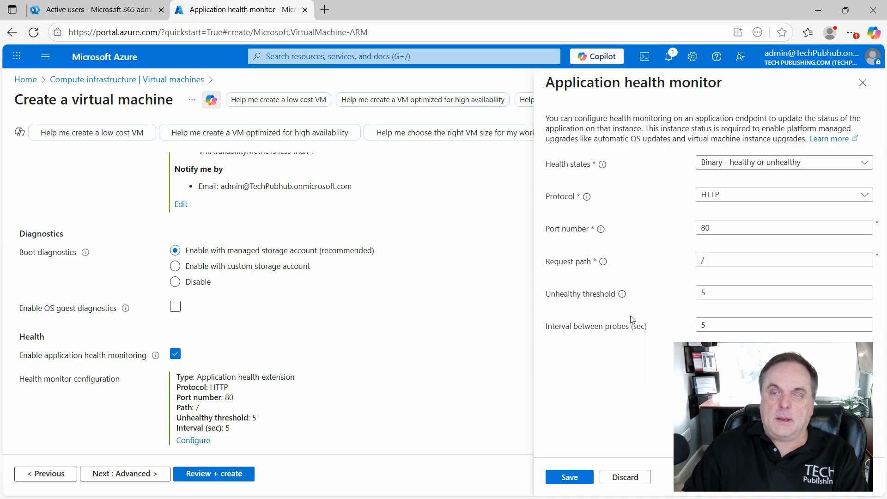
{"action": "left_click", "coordinate": [568, 477]}
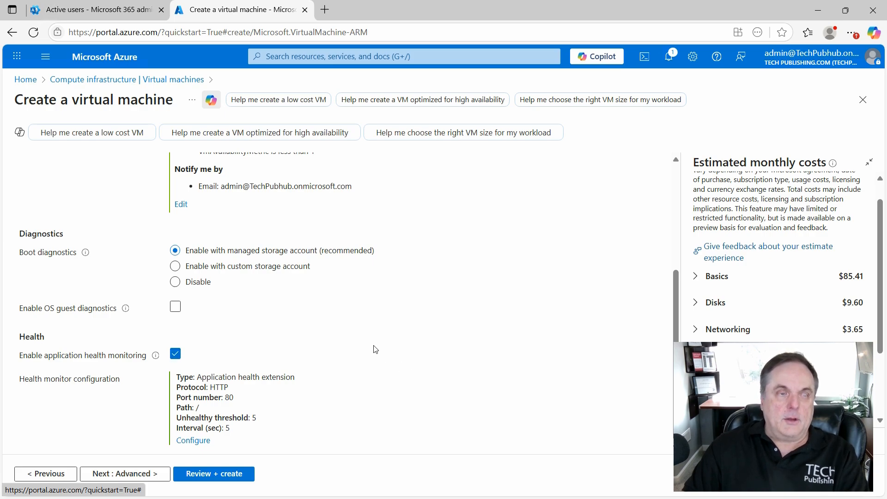
{"action": "left_click", "coordinate": [187, 280]}
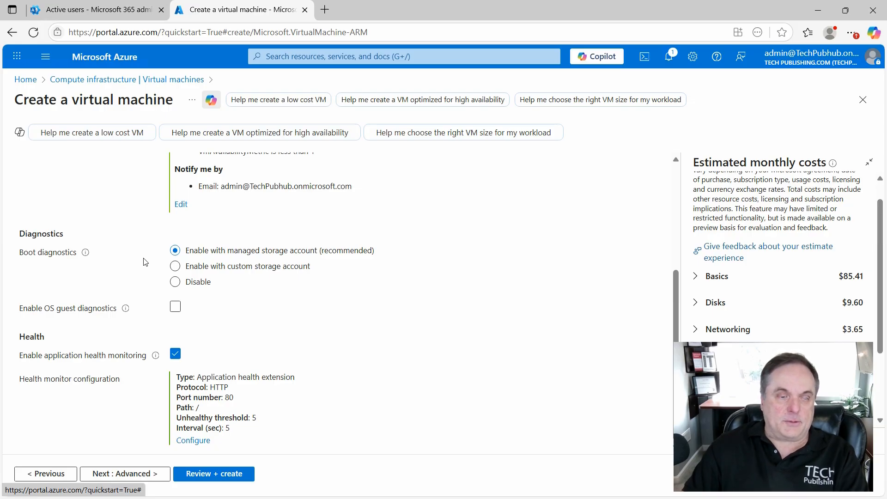
- Review the advanced settings, check the available VM applications and leave that selection without choosing any, and continue to the tags
{"action": "left_click", "coordinate": [126, 474]}
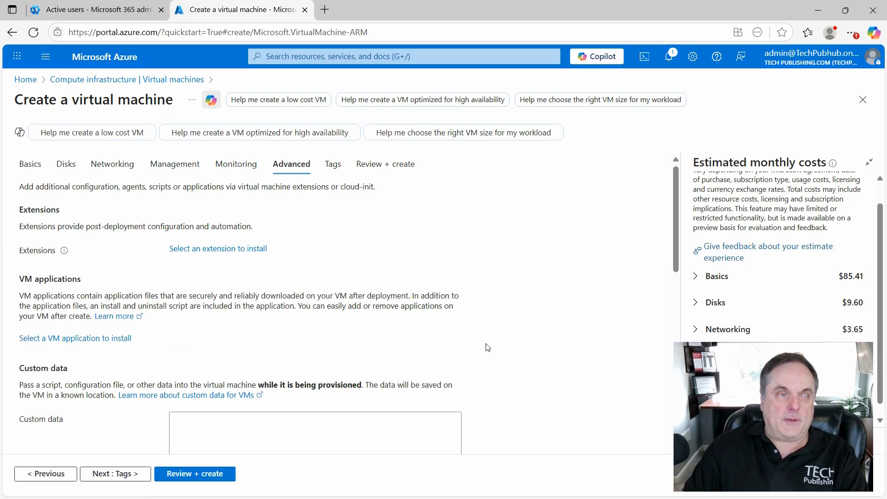
{"action": "scroll", "coordinate": [487, 347], "scroll_direction": "down", "scroll_amount": 4}
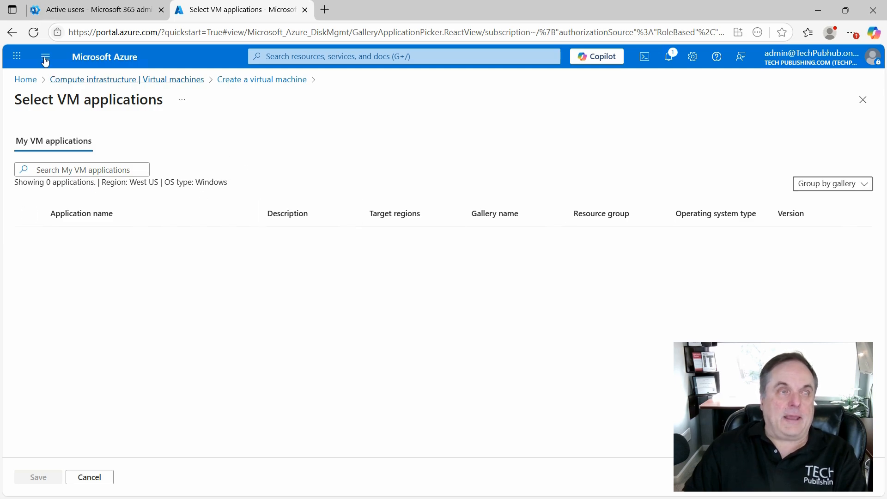
{"action": "left_click", "coordinate": [12, 32]}
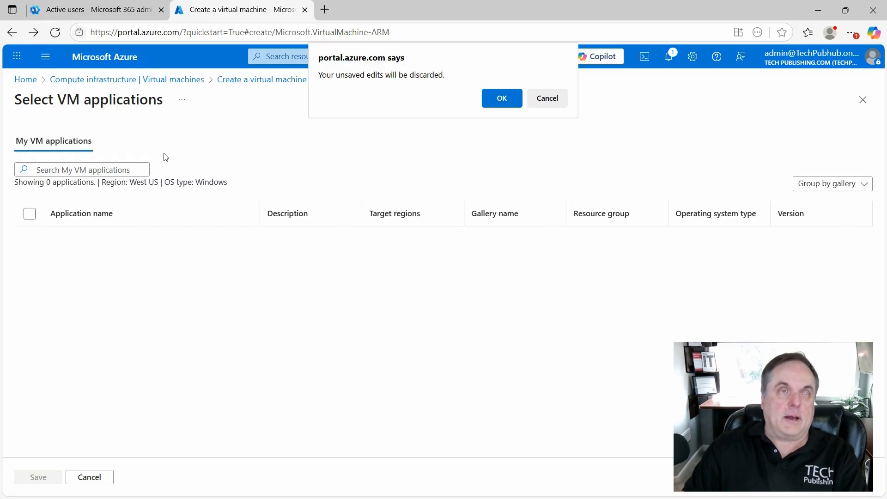
{"action": "left_click", "coordinate": [499, 96]}
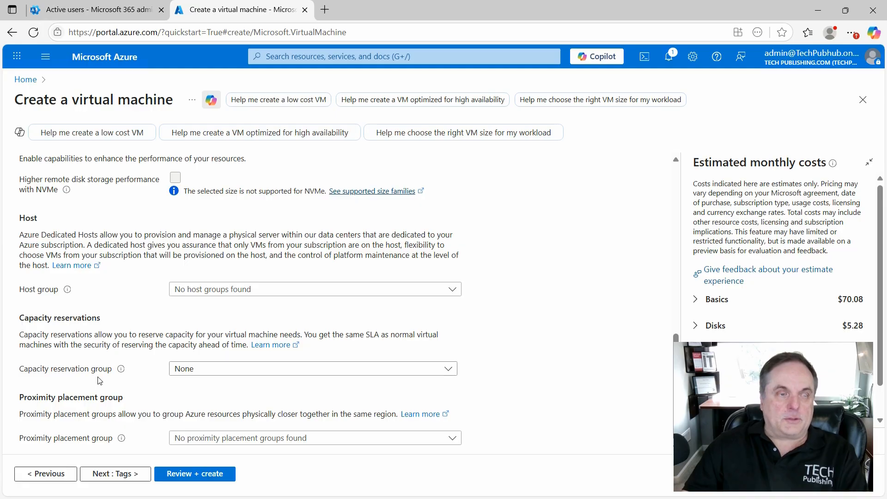
{"action": "left_click", "coordinate": [109, 475]}
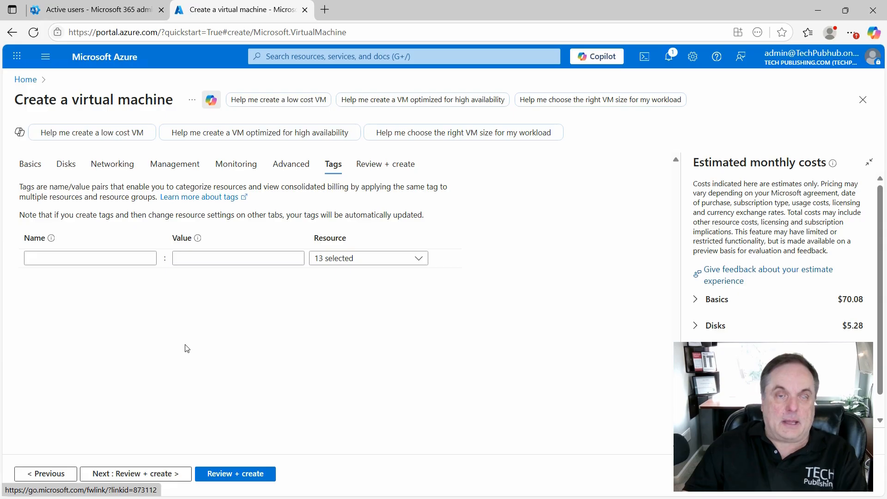
- Add a tag named tag1 with the value HR to the virtual machine configuration
{"action": "left_click", "coordinate": [91, 256]}
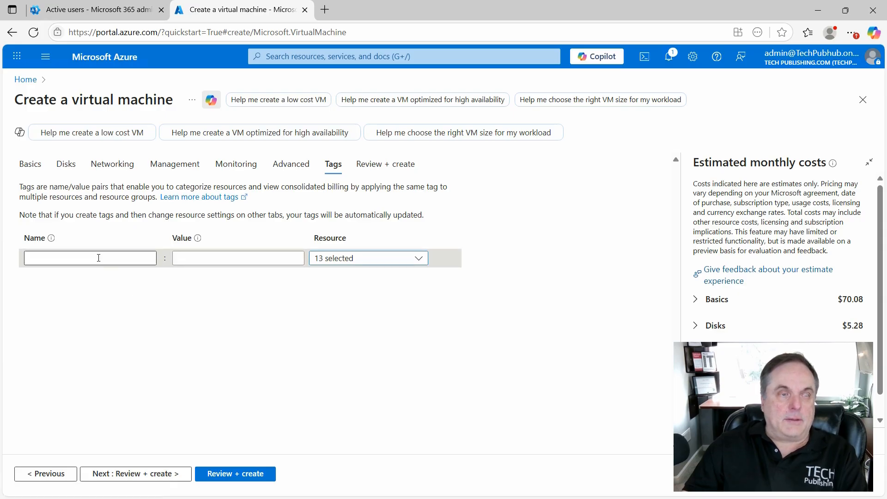
{"action": "type", "text": "tag1"}
{"action": "key", "text": "Tab"}
{"action": "type", "text": "HR"}
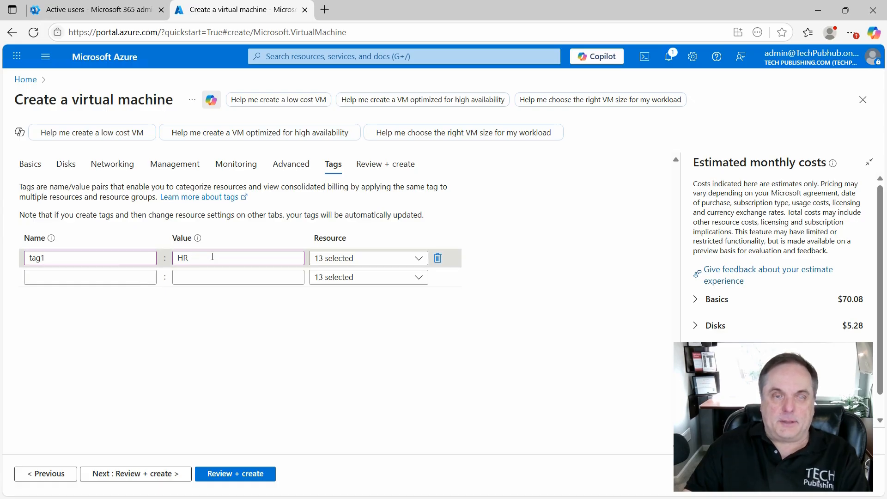
- Review the resource types that tag1 covers and limit the tag to Disk and Public IP address
{"action": "left_click", "coordinate": [418, 260]}
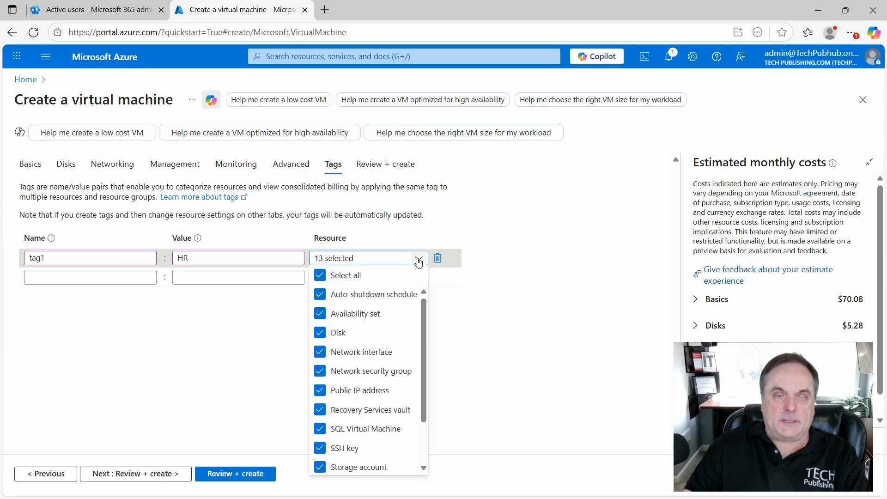
{"action": "scroll", "coordinate": [377, 392], "scroll_direction": "down", "scroll_amount": 2}
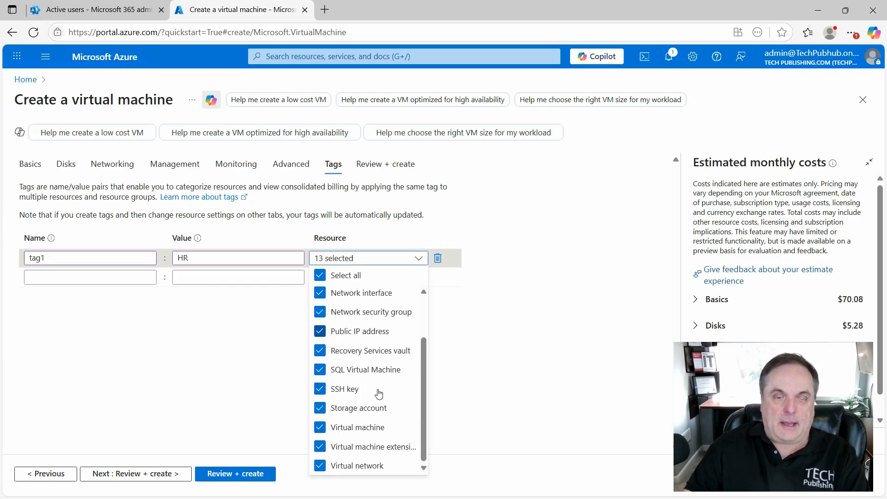
{"action": "scroll", "coordinate": [359, 420], "scroll_direction": "up", "scroll_amount": 2}
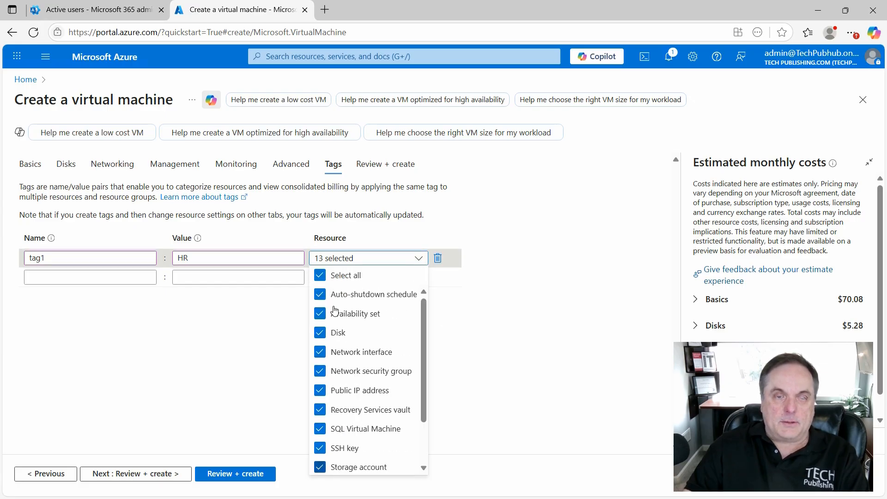
{"action": "left_click", "coordinate": [320, 275]}
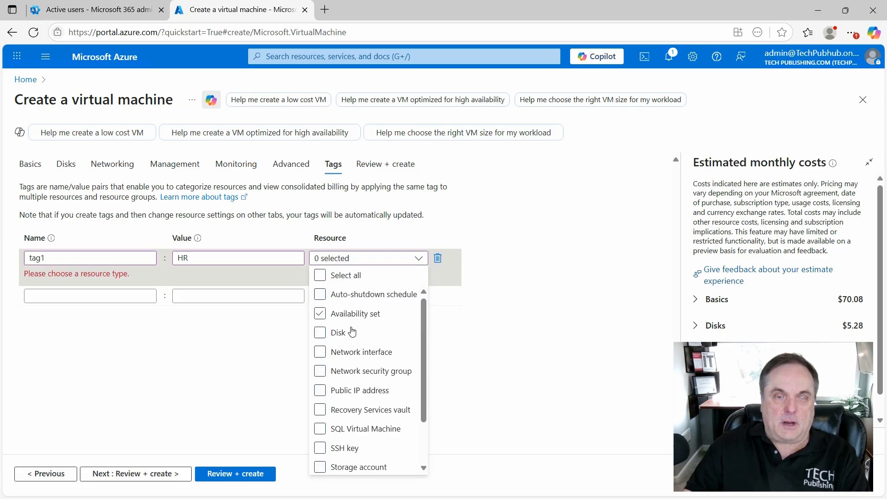
{"action": "left_click", "coordinate": [321, 333]}
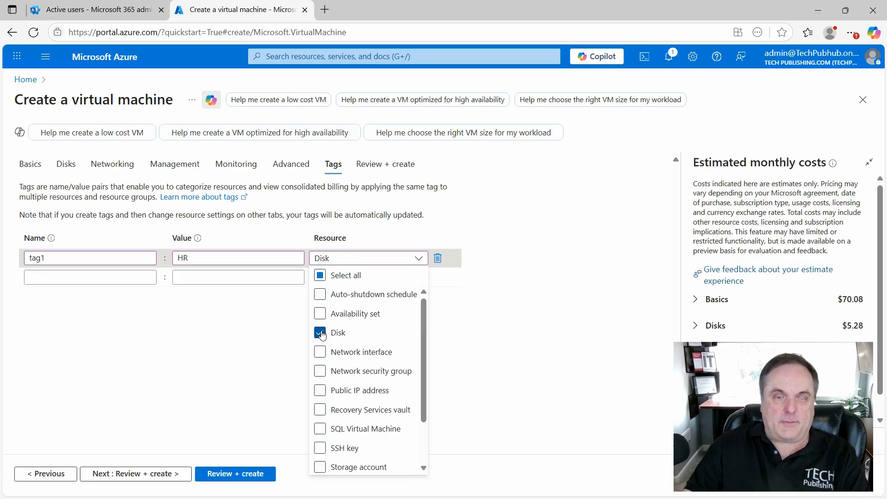
{"action": "left_click", "coordinate": [319, 391]}
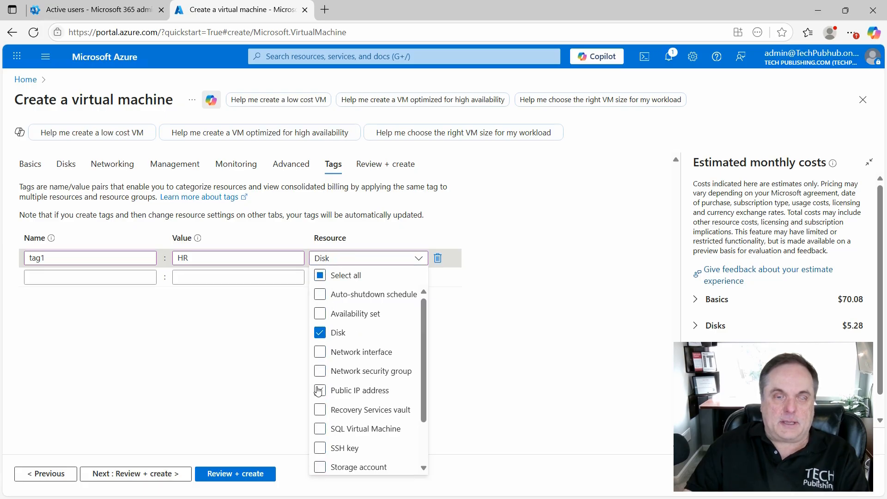
{"action": "left_click", "coordinate": [517, 326]}
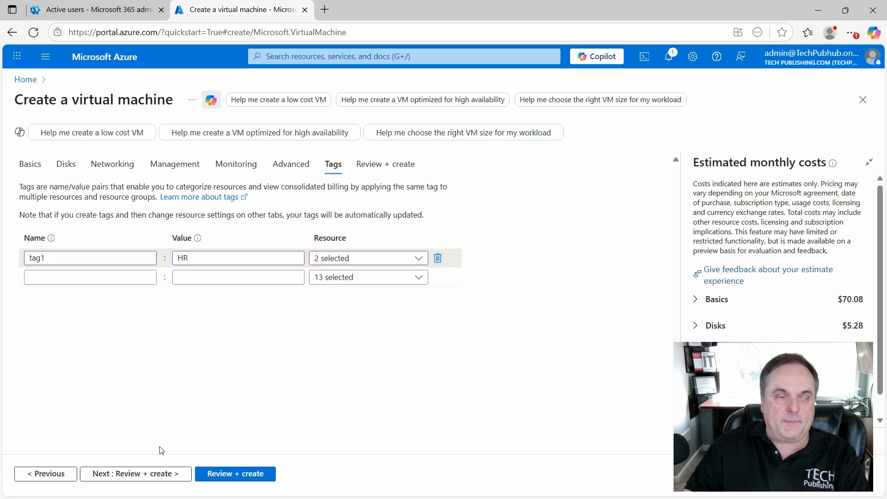
- Review and create the virtual machine, and open its resource page from the deployment notification
{"action": "left_click", "coordinate": [133, 476]}
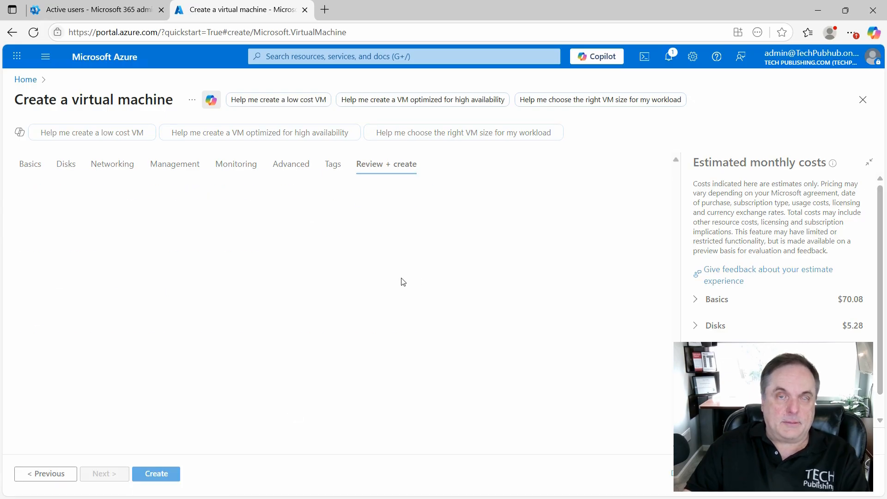
{"action": "left_click", "coordinate": [153, 473]}
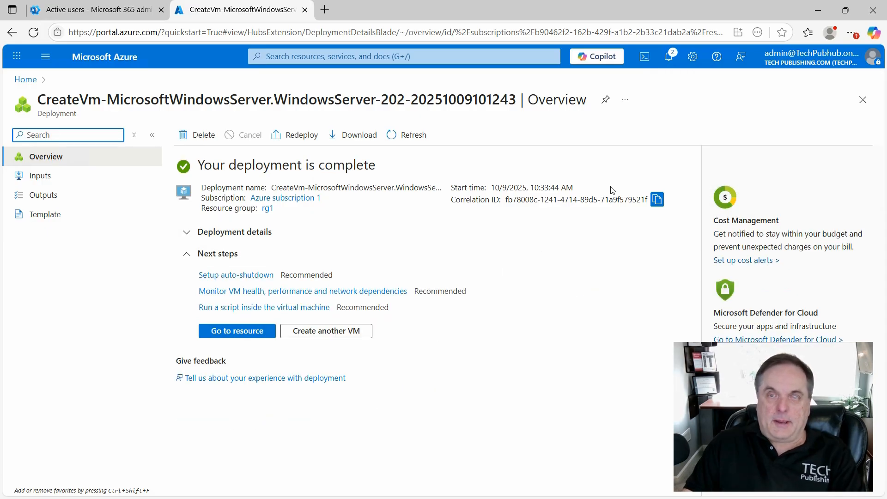
{"action": "left_click", "coordinate": [673, 58]}
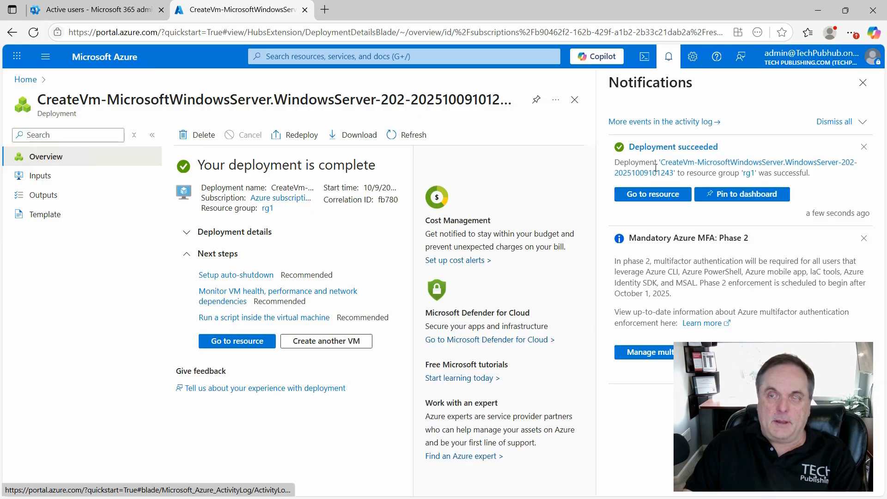
{"action": "left_click", "coordinate": [649, 194]}
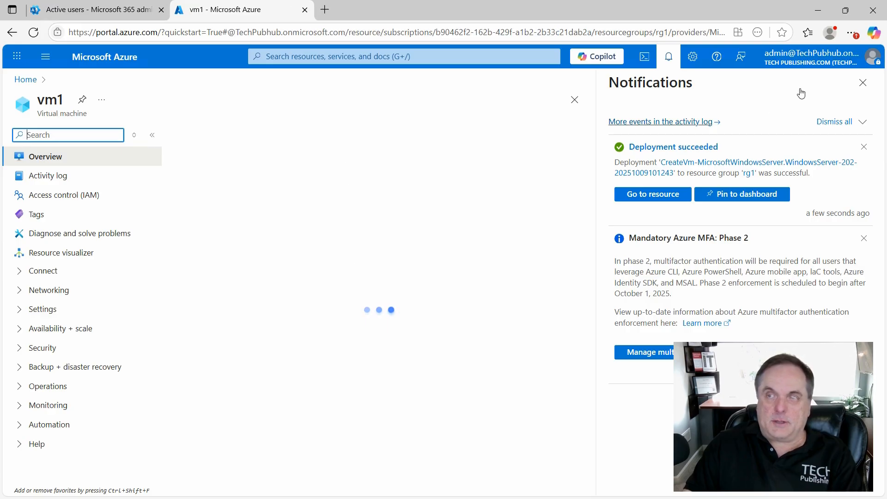
{"action": "left_click", "coordinate": [862, 82]}
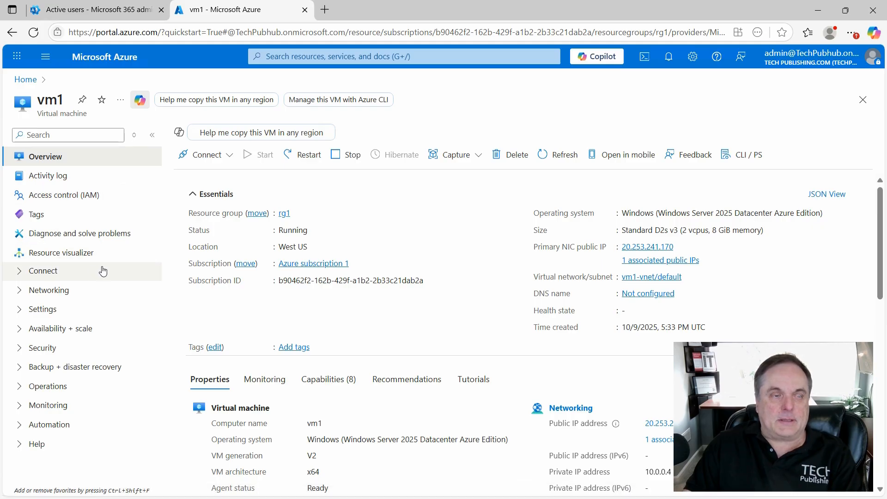
- Expand vm1's networking and connection options to examine them, and collapse the Essentials summary to view the detailed properties
{"action": "left_click", "coordinate": [19, 293]}
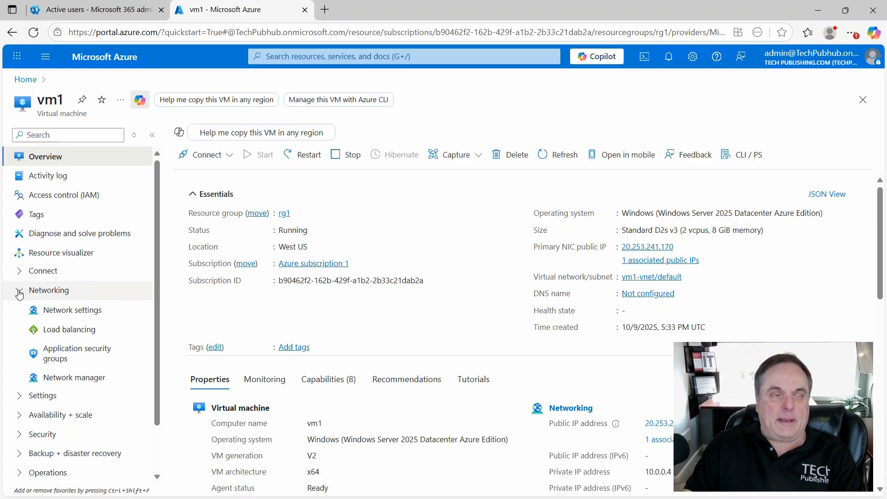
{"action": "left_click", "coordinate": [19, 270]}
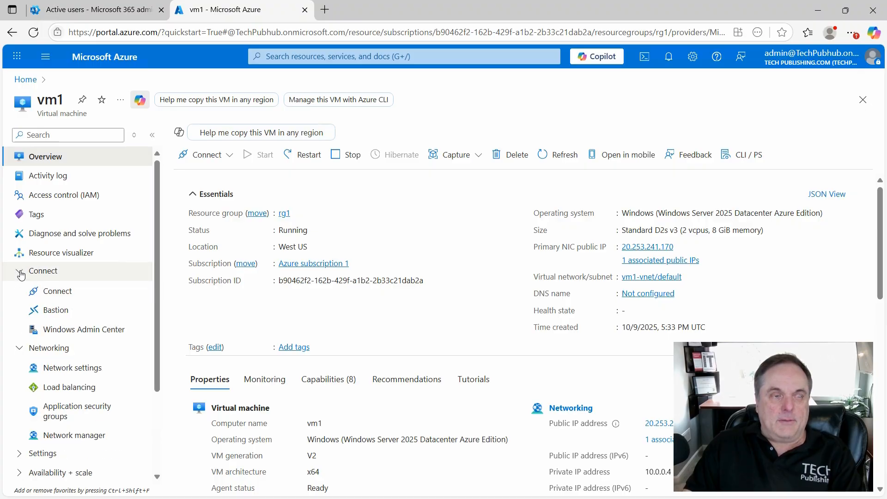
{"action": "scroll", "coordinate": [111, 305], "scroll_direction": "down", "scroll_amount": 3}
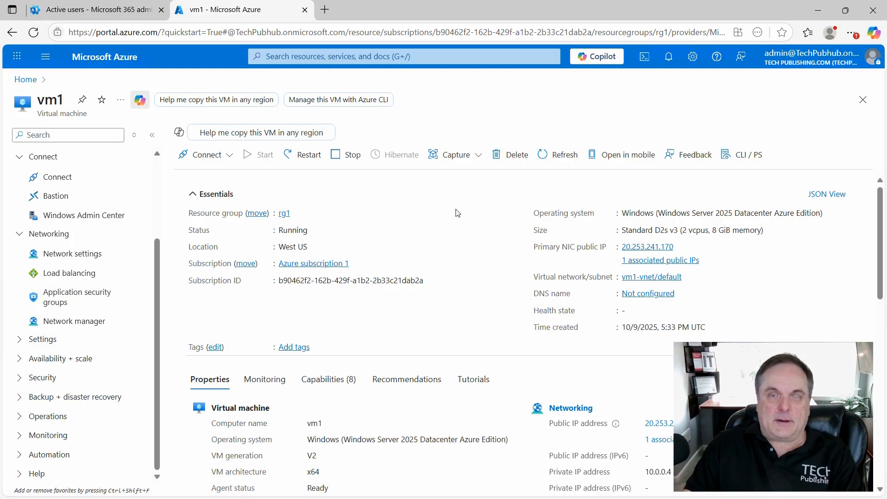
{"action": "left_click", "coordinate": [484, 203]}
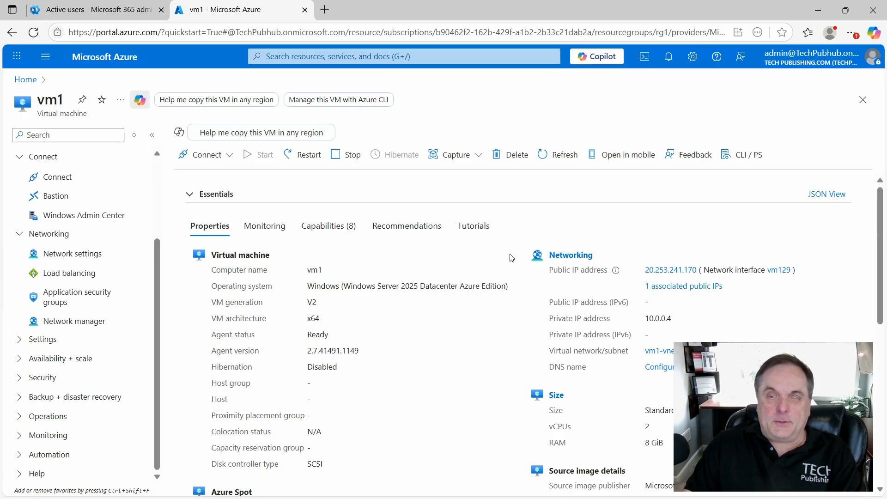
- Open the configuration of vm1's public IP address and copy the IP address
{"action": "left_click", "coordinate": [666, 272]}
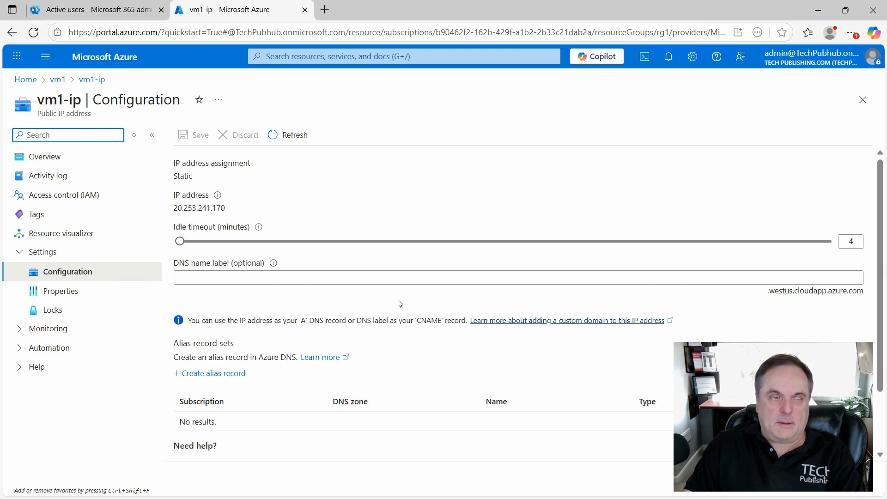
{"action": "left_click_drag", "start_coordinate": [228, 210], "coordinate": [172, 213]}
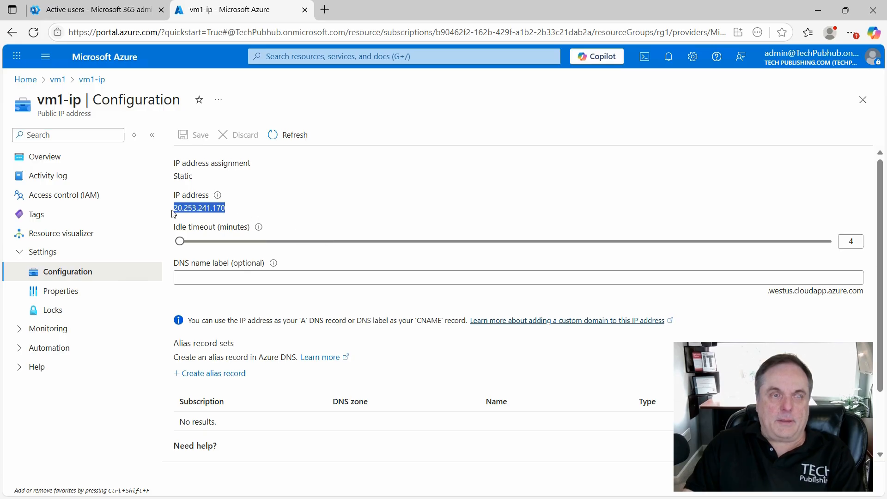
{"action": "right_click", "coordinate": [184, 207]}
{"action": "left_click", "coordinate": [204, 220]}
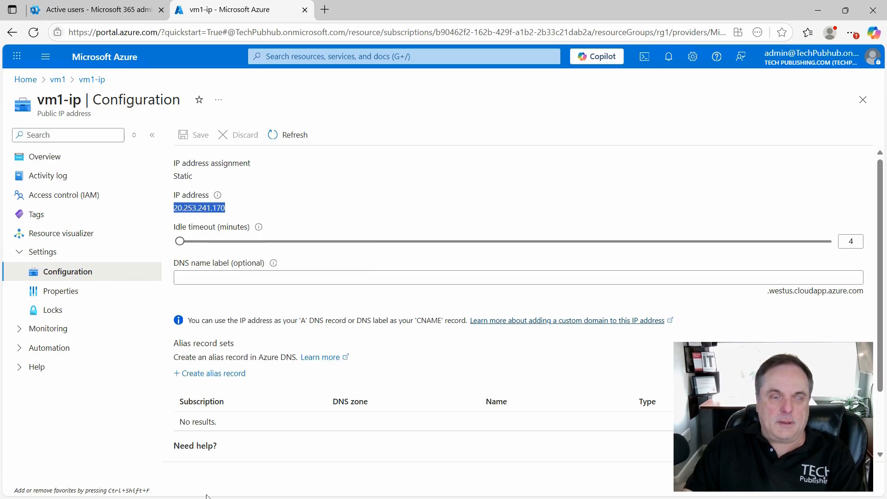
- Open Remote Desktop Connection and start a connection to vm1 using the copied public IP address 20.253.241.170
{"action": "mouse_move", "coordinate": [277, 496]}
{"action": "left_click", "coordinate": [383, 488]}
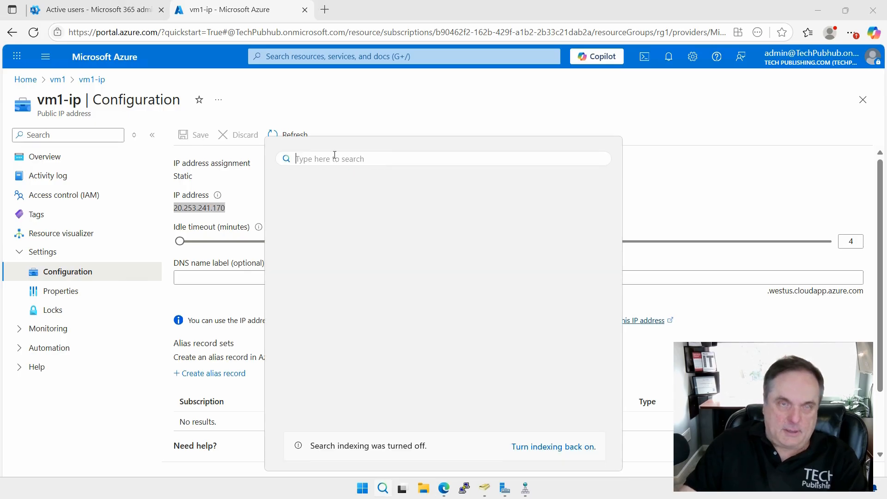
{"action": "type", "text": "re"}
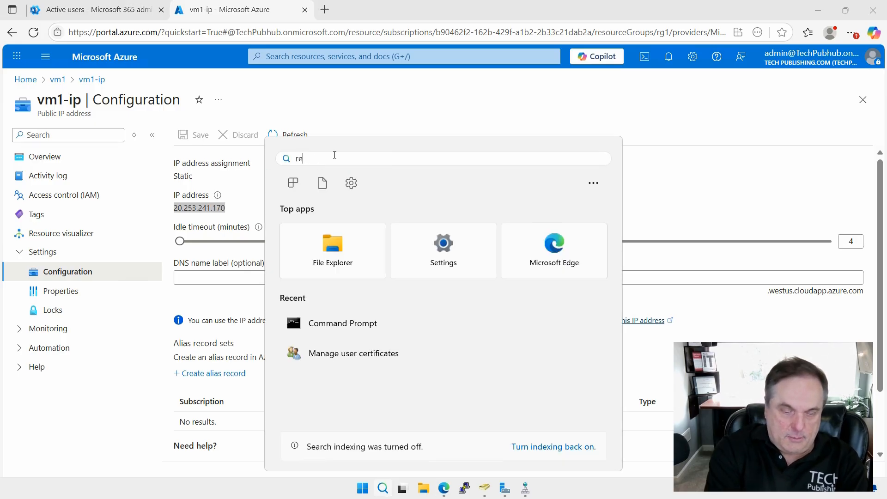
{"action": "type", "text": "mote desktop"}
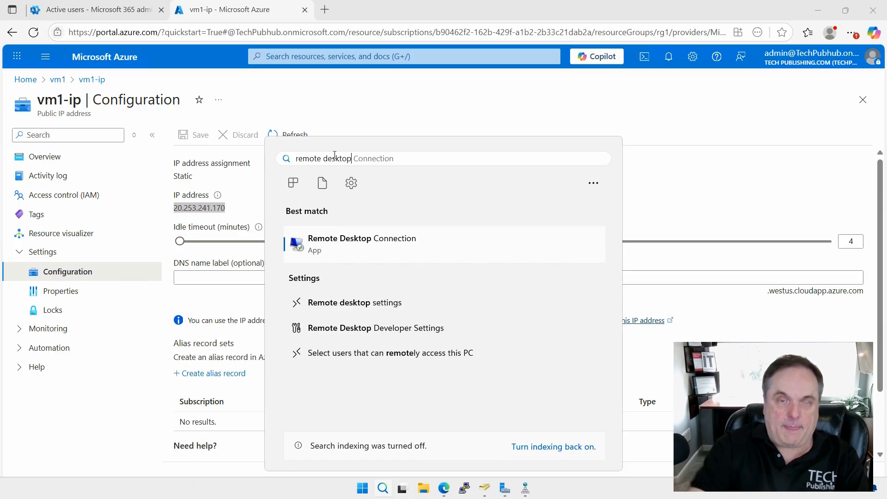
{"action": "left_click", "coordinate": [337, 242]}
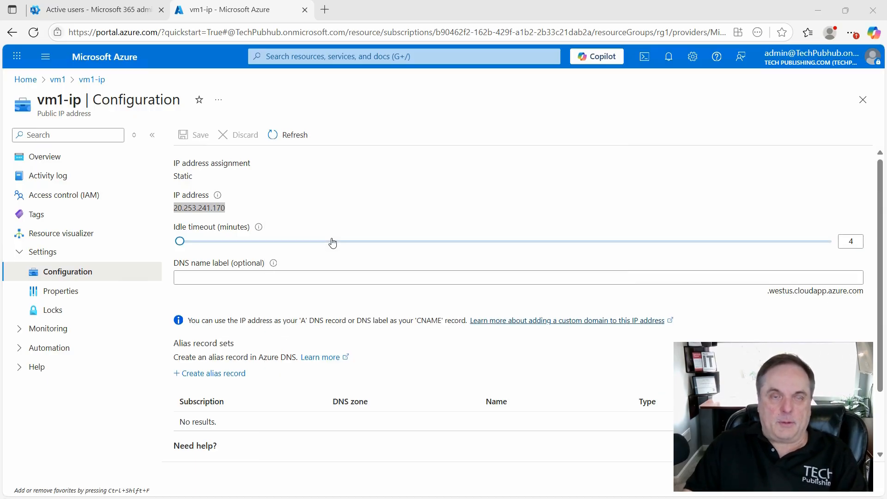
{"action": "right_click", "coordinate": [402, 153]}
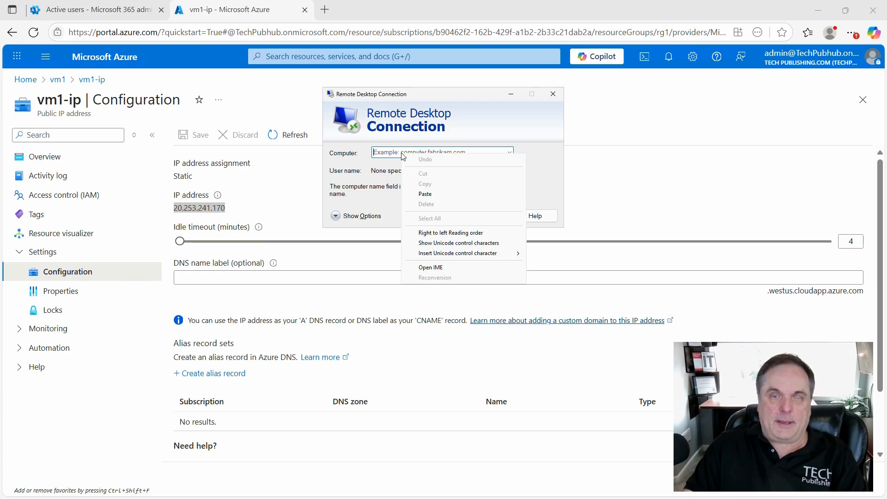
{"action": "left_click", "coordinate": [424, 194]}
{"action": "left_click", "coordinate": [482, 216]}
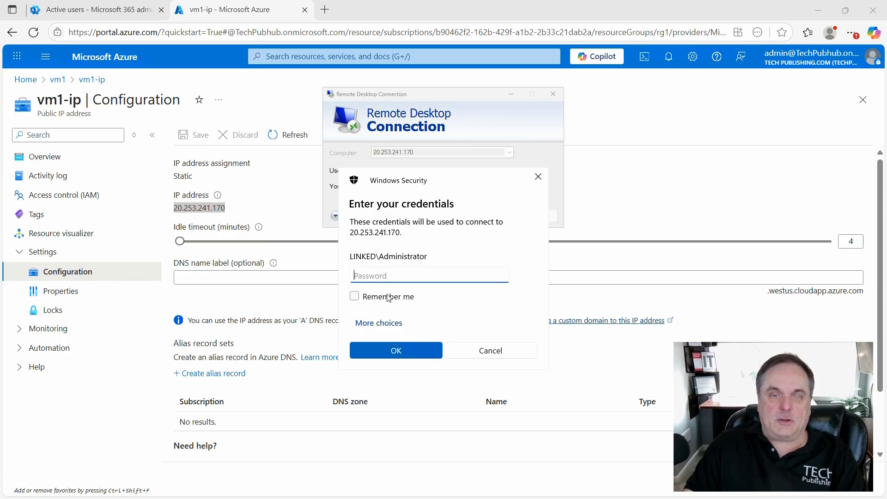
- Sign in to the remote session with a different account, entering the user name winadmin and the account password
{"action": "left_click", "coordinate": [383, 322]}
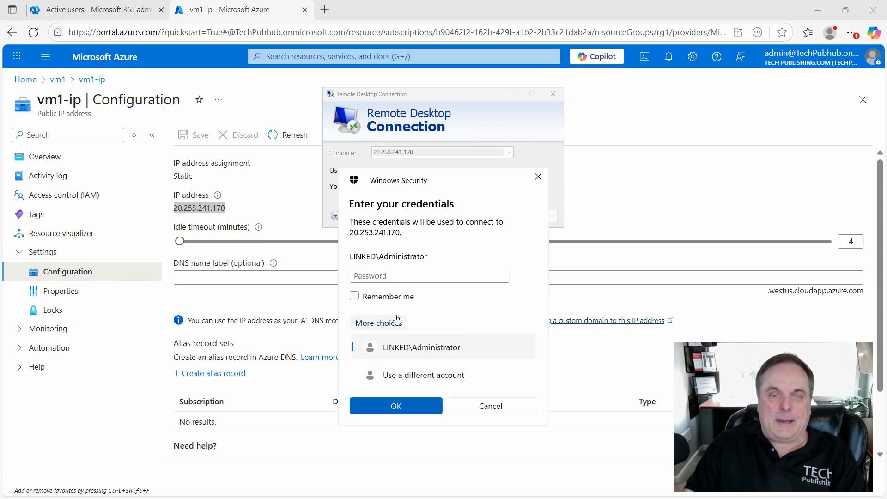
{"action": "left_click", "coordinate": [407, 376]}
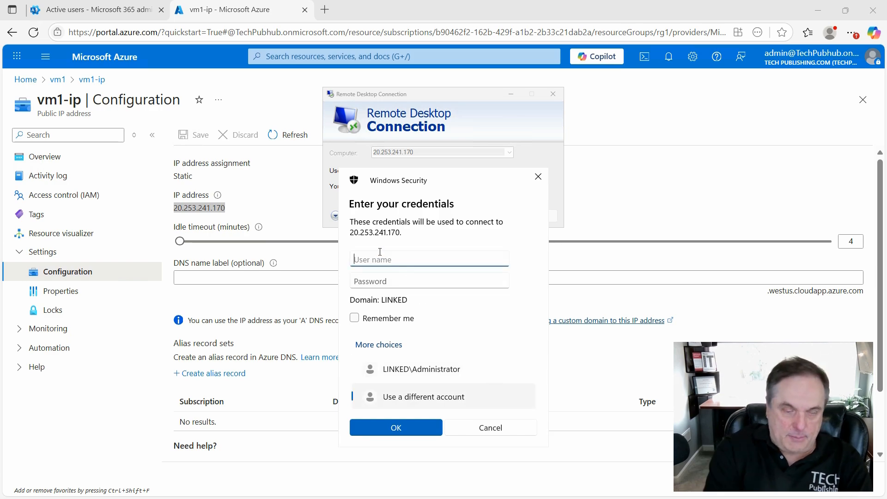
{"action": "type", "text": "winadmin"}
{"action": "key", "text": "Tab"}
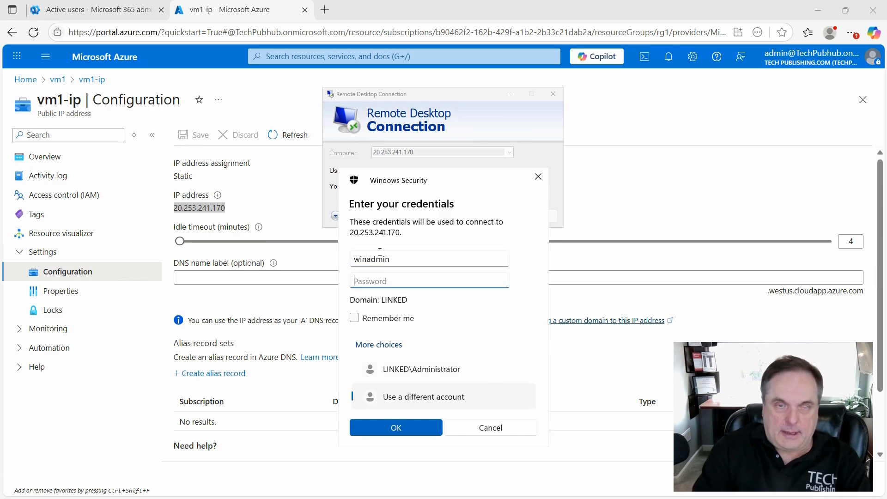
{"action": "type", "text": "P••••••••"}
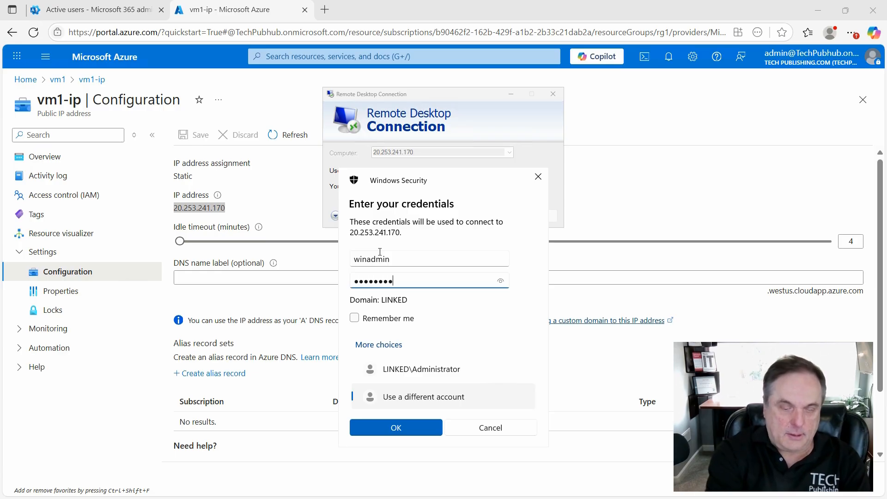
{"action": "type", "text": "••••"}
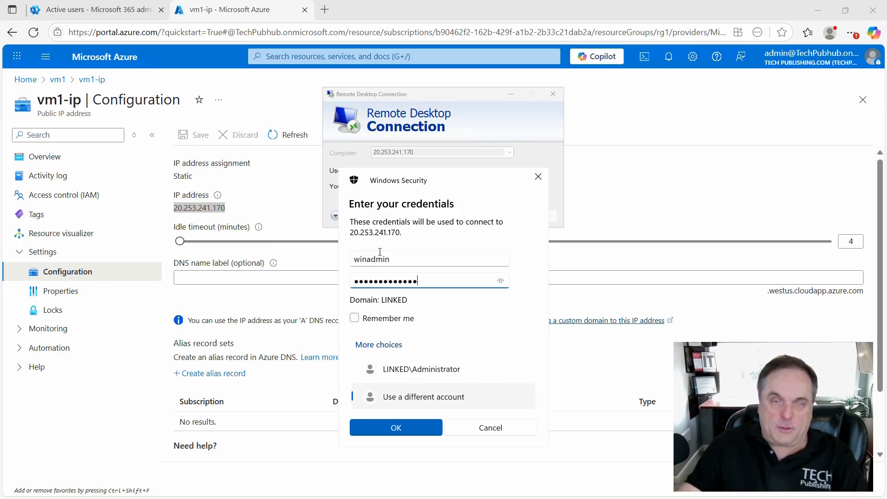
{"action": "left_click", "coordinate": [397, 426]}
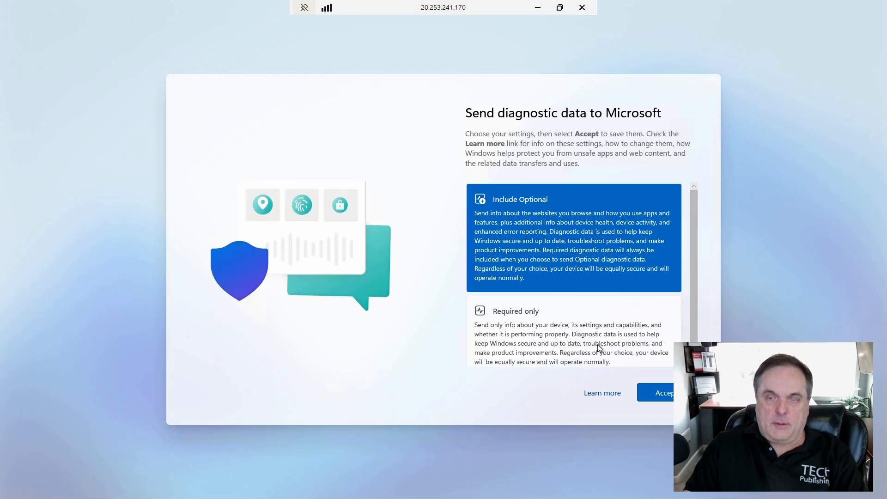
- Accept Required only diagnostic data, and dismiss Server Manager's Windows Admin Center and Azure Arc message so it is not shown again
{"action": "left_click", "coordinate": [597, 347]}
{"action": "left_click", "coordinate": [658, 394]}
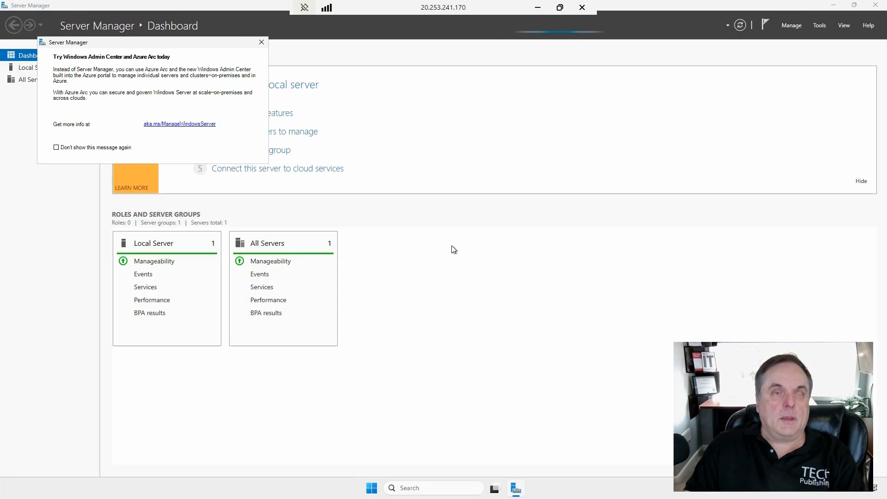
{"action": "left_click", "coordinate": [115, 148]}
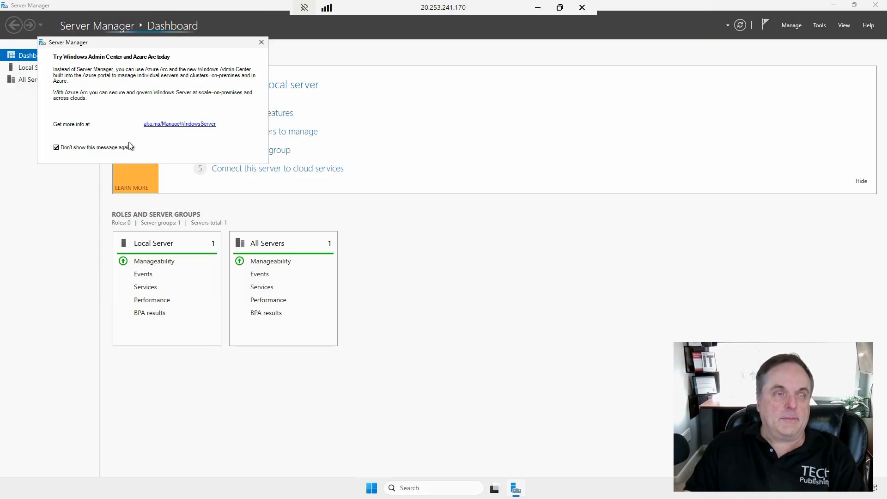
{"action": "left_click", "coordinate": [264, 44]}
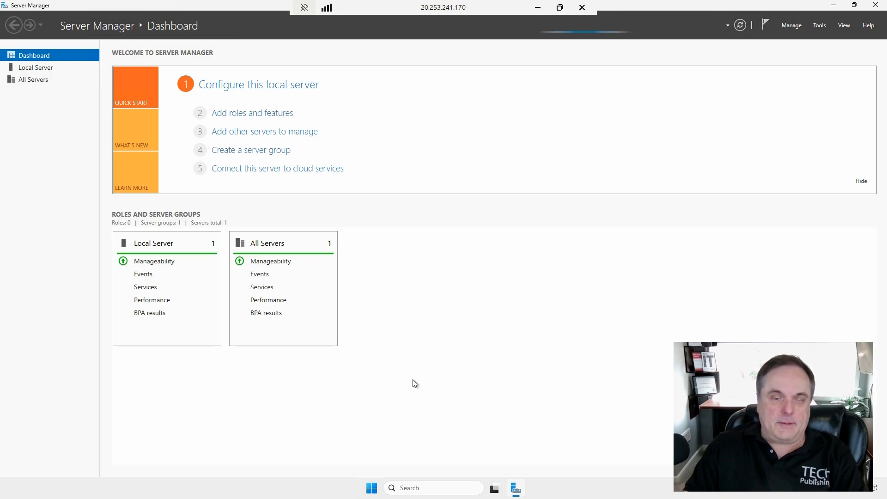
{"action": "left_click", "coordinate": [373, 488]}
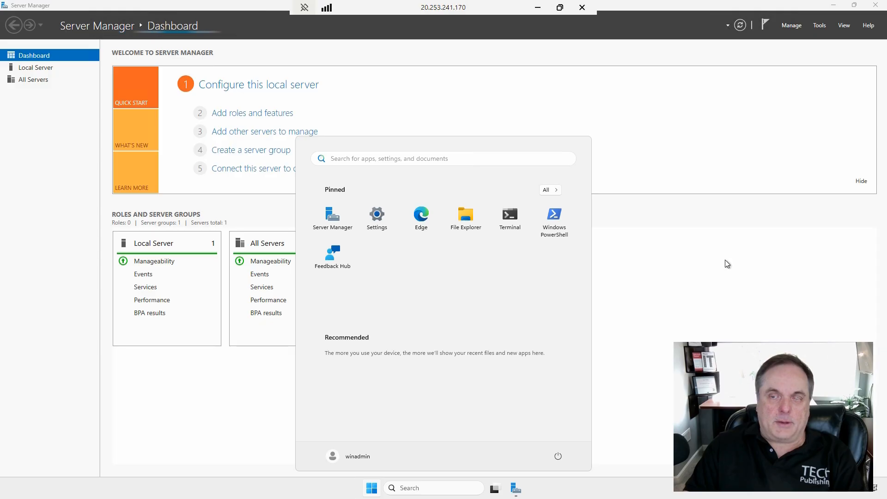
{"action": "left_click", "coordinate": [721, 215]}
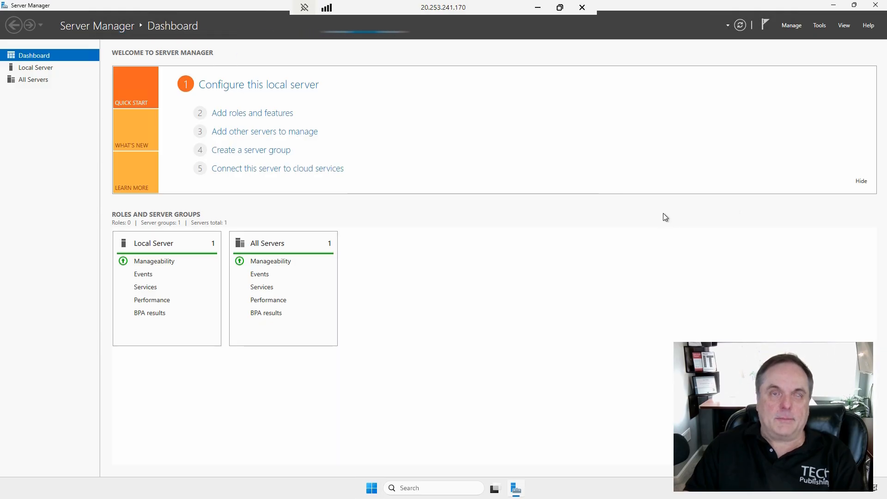